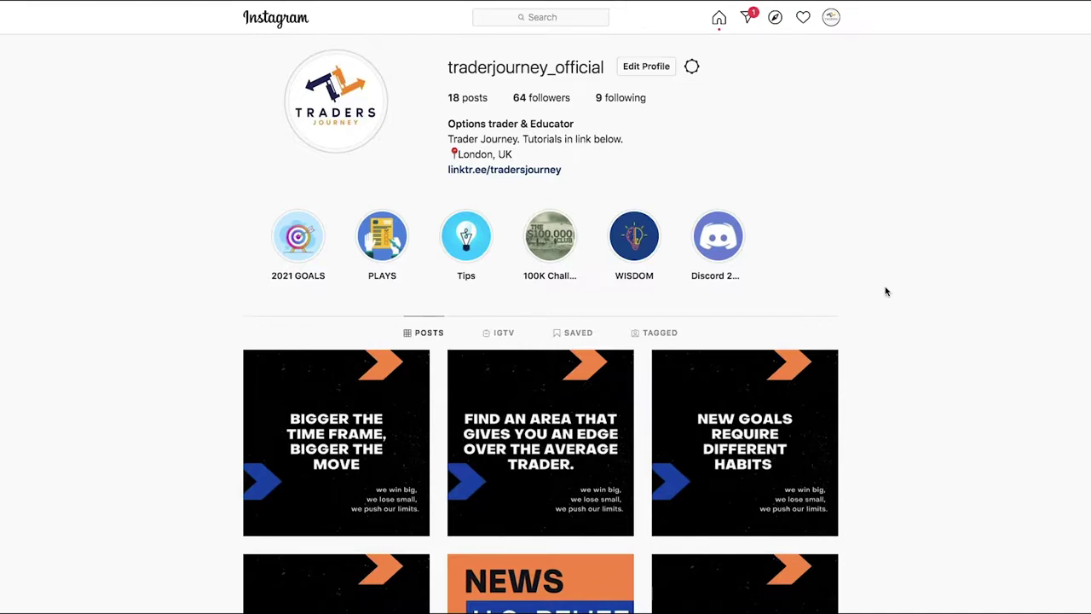
Scroll away from the Instagram trading profile to the NFLX daily chart.
scroll(886, 292, "down", 1)
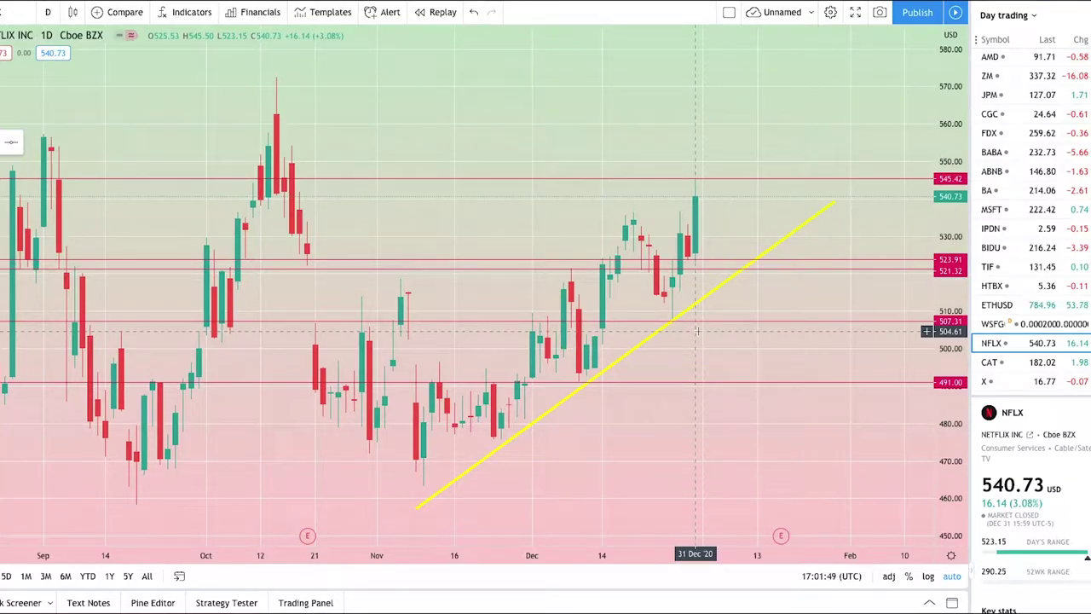
scroll(697, 331, "down", 5)
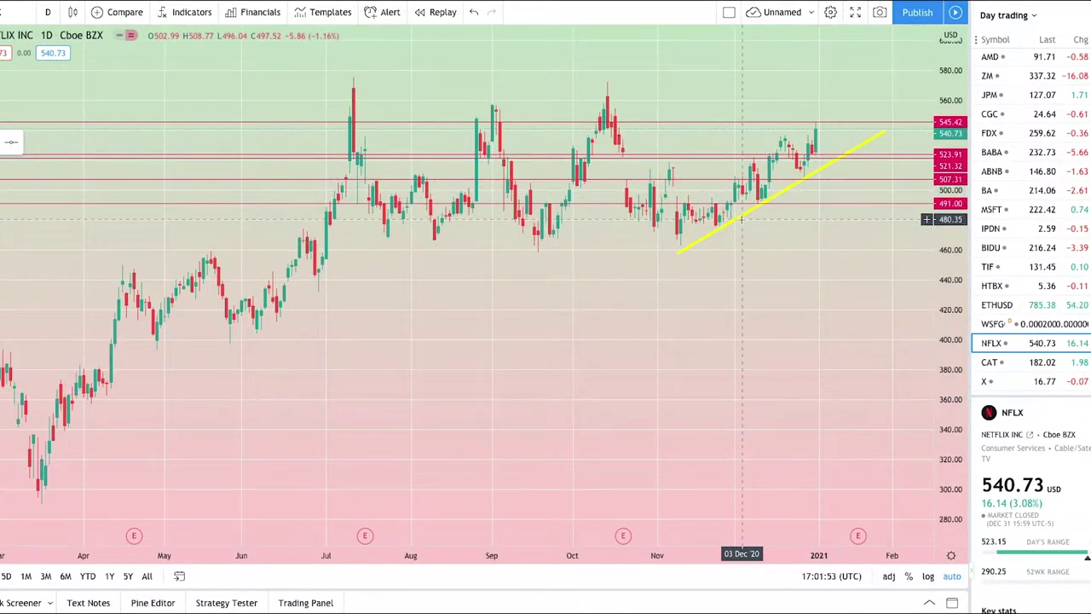
scroll(799, 258, "up", 2)
scroll(785, 342, "down", 3)
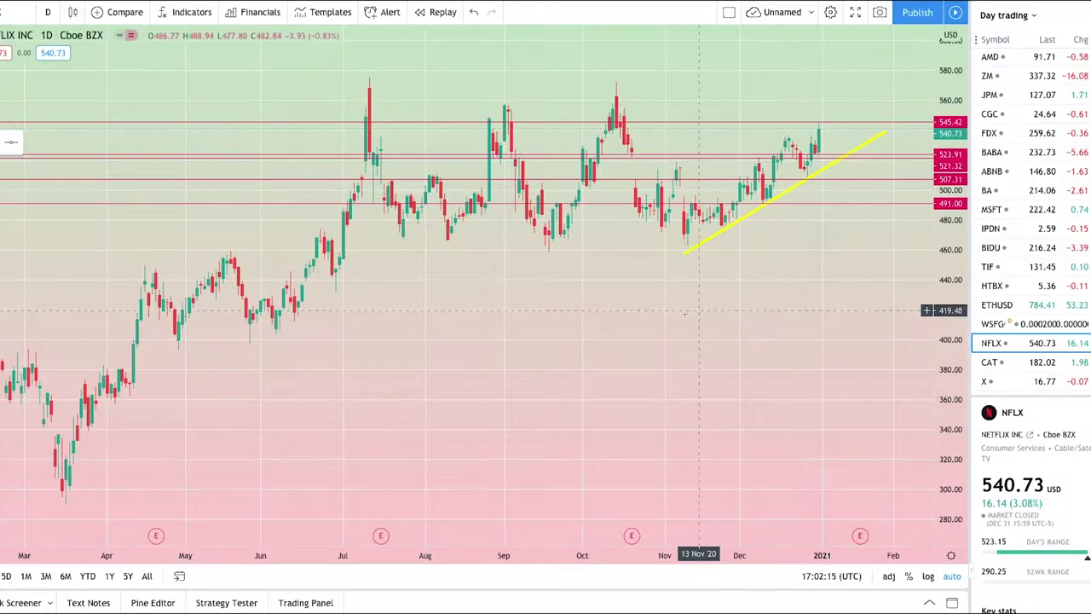
scroll(707, 337, "up", 5)
scroll(634, 370, "down", 4)
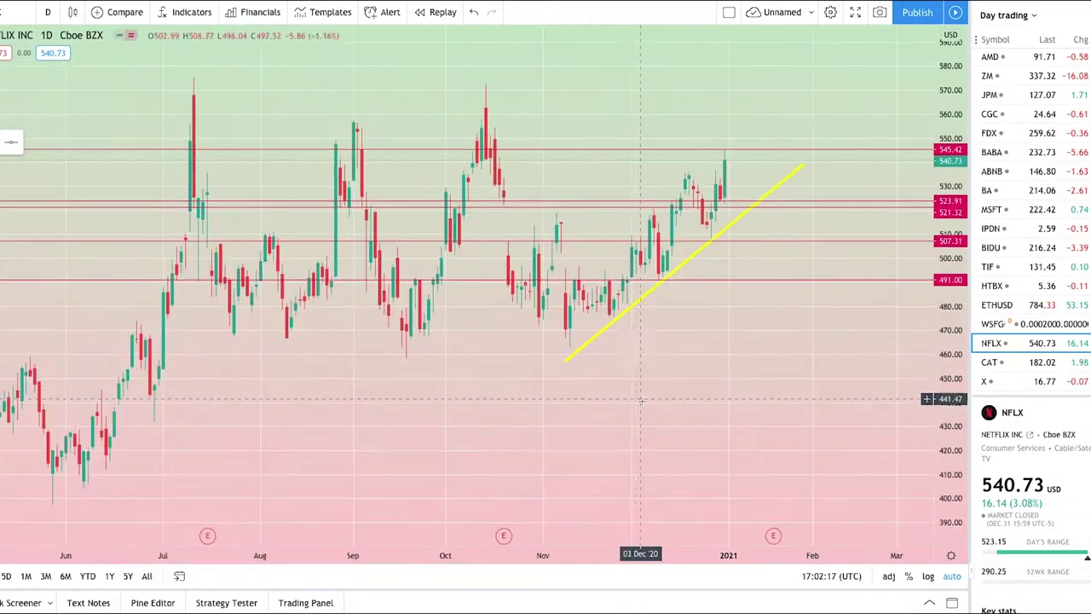
scroll(676, 333, "up", 2)
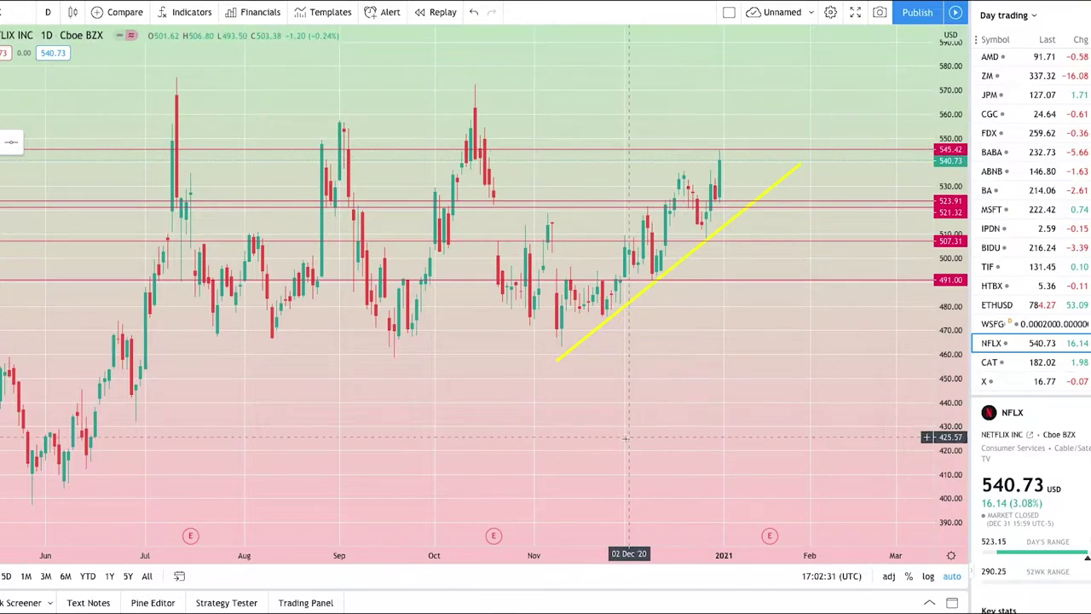
scroll(696, 447, "down", 3)
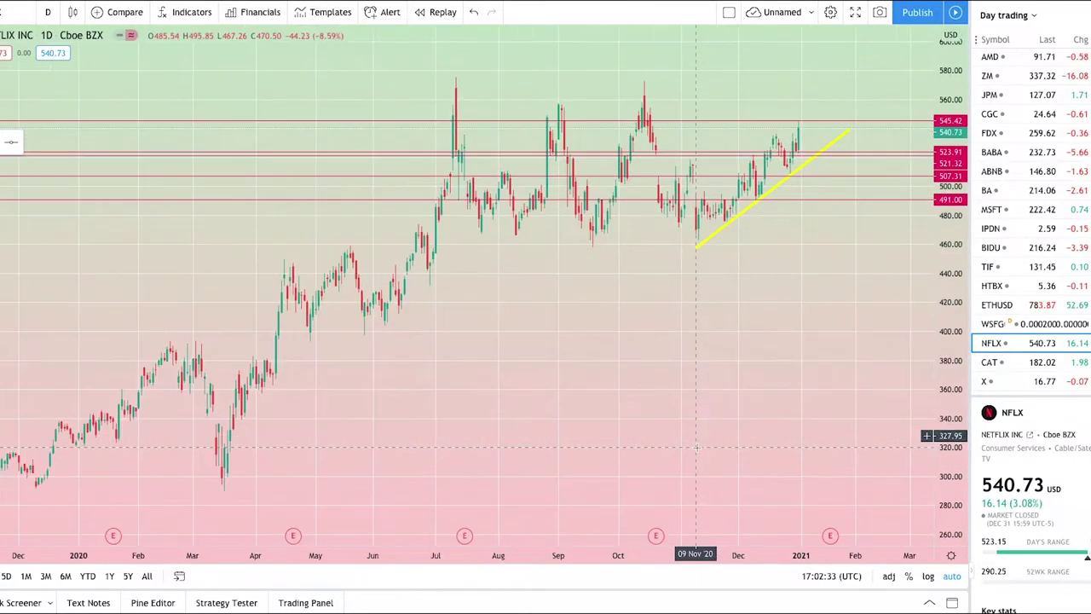
scroll(703, 384, "up", 3)
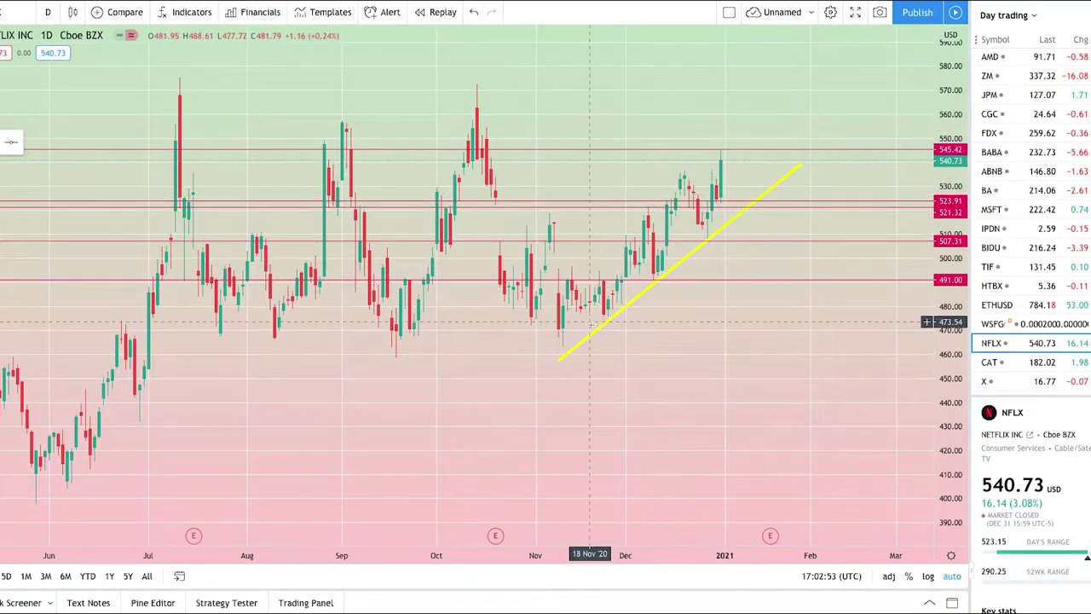
scroll(746, 308, "down", 3)
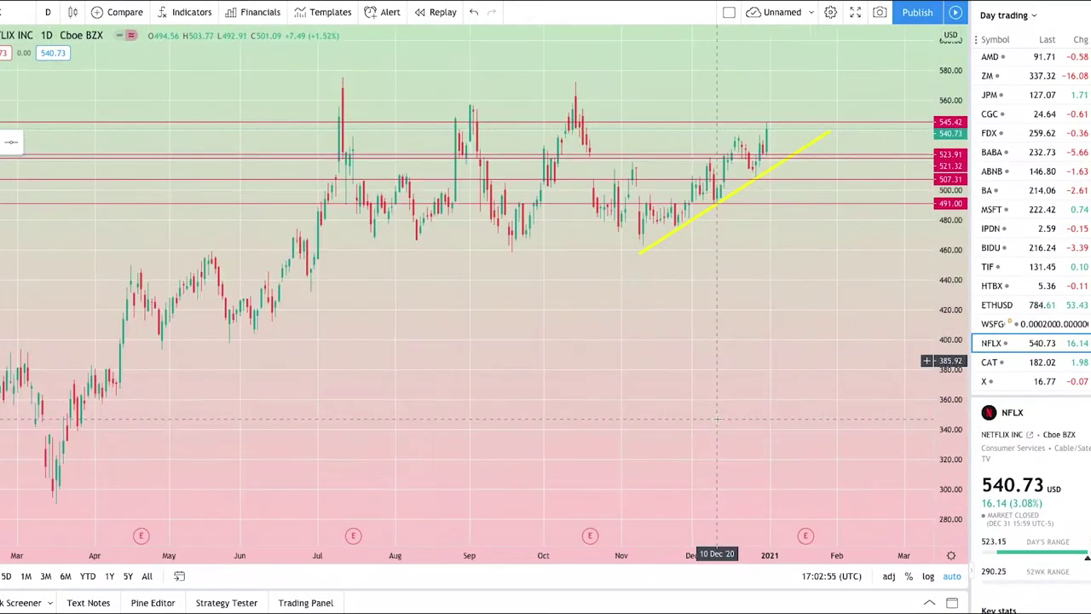
scroll(727, 333, "up", 2)
scroll(727, 333, "up", 3)
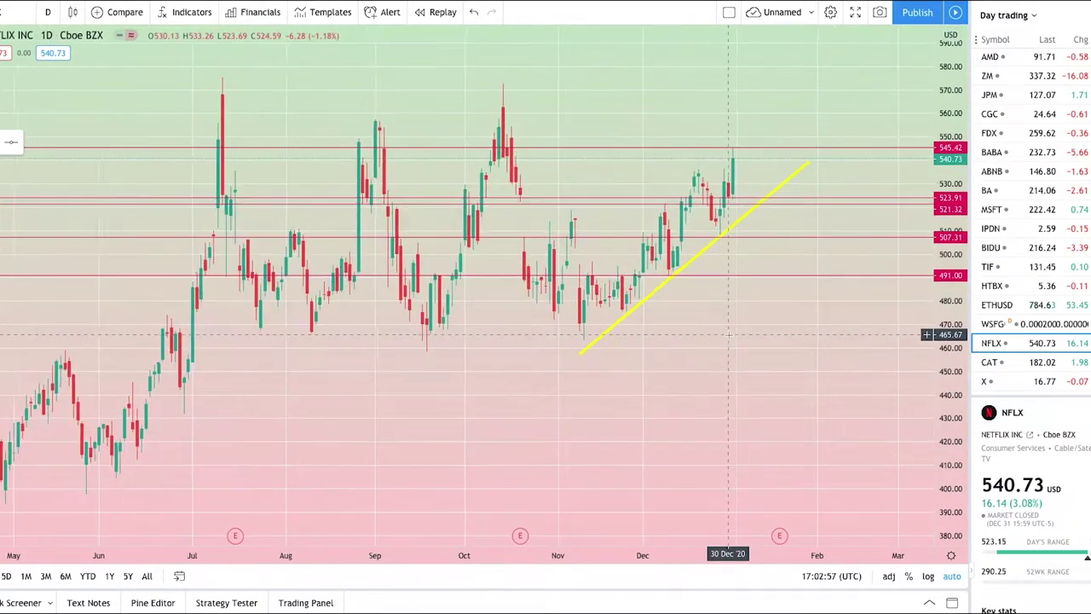
scroll(731, 366, "down", 2)
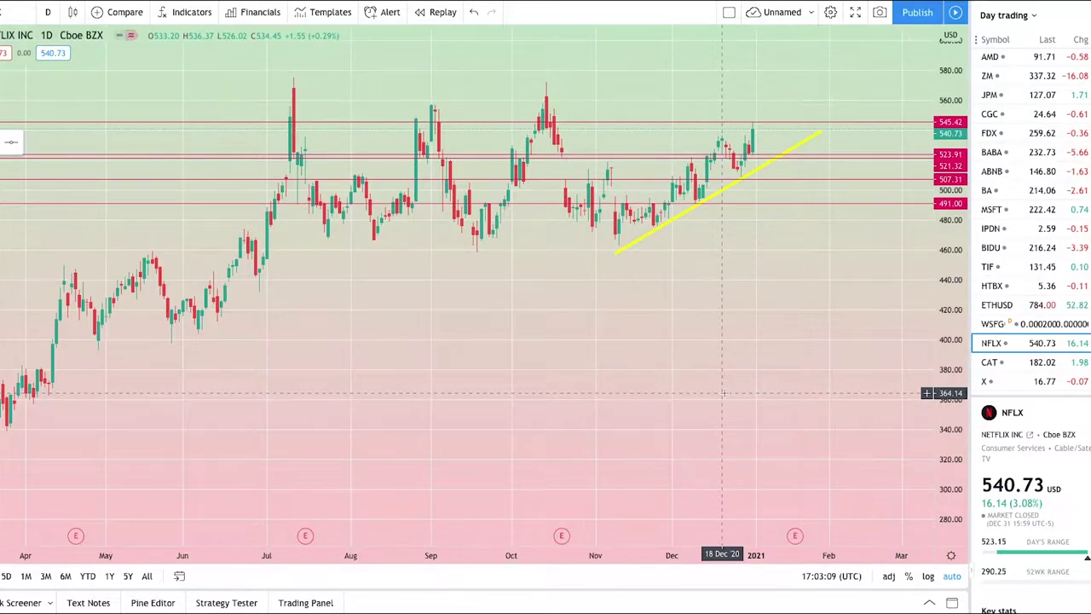
scroll(689, 387, "up", 5)
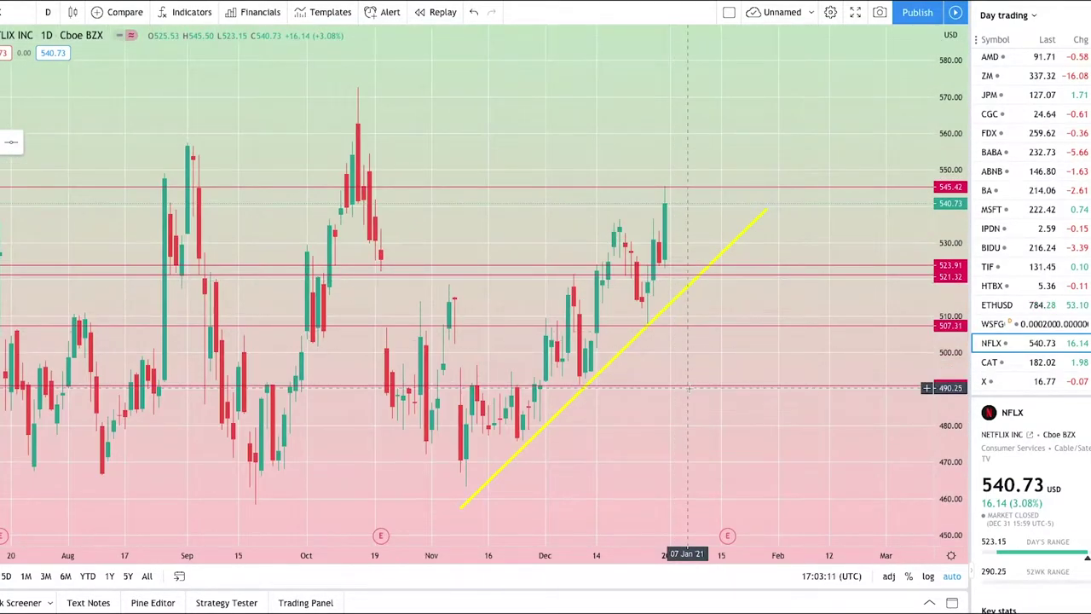
scroll(691, 388, "down", 5)
scroll(631, 359, "up", 4)
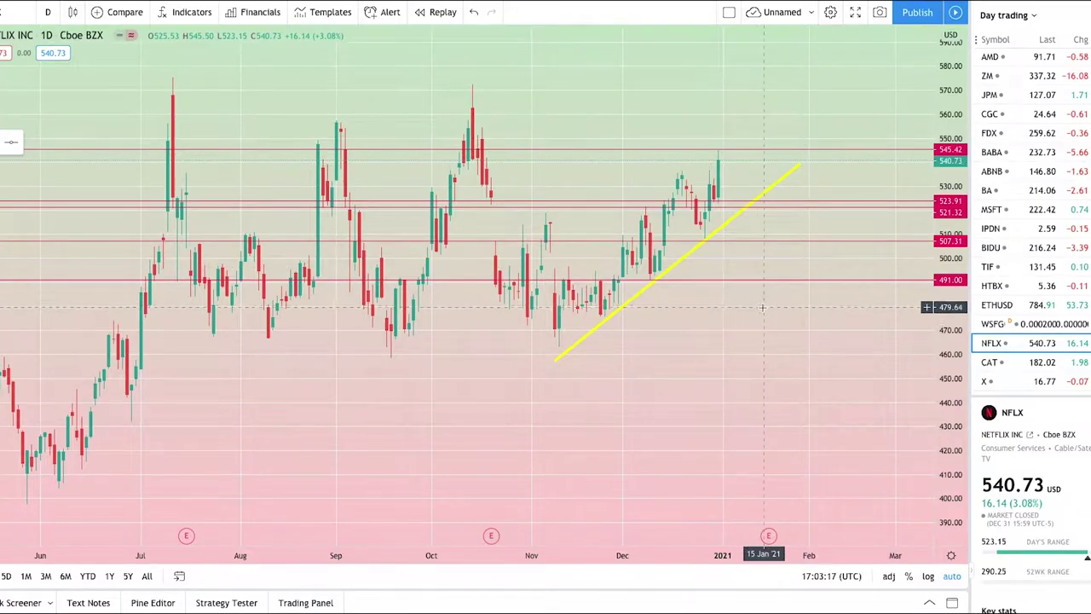
scroll(761, 305, "up", 1)
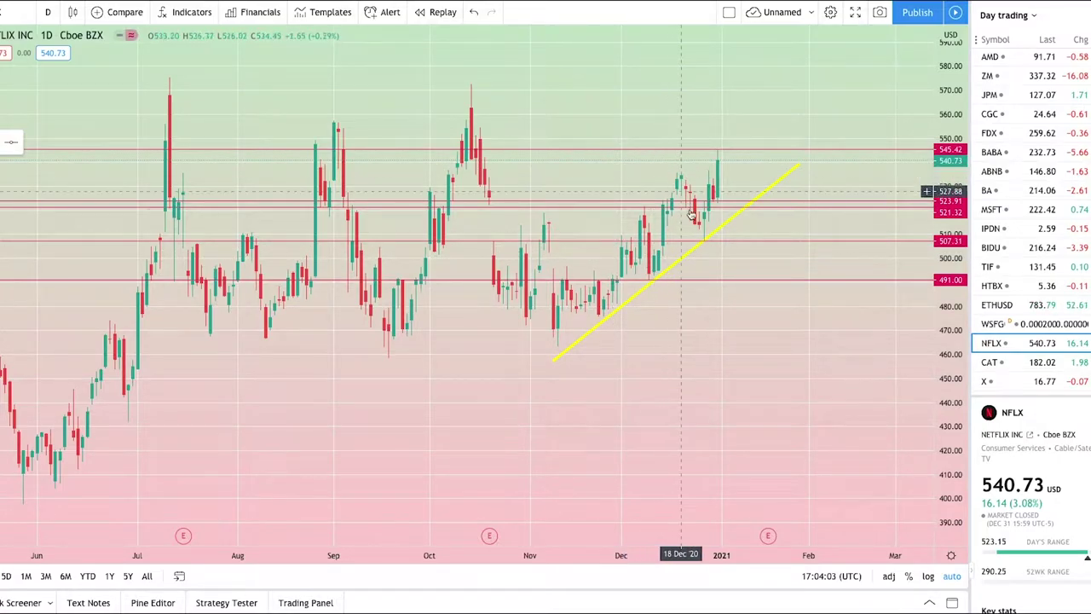
scroll(712, 337, "down", 4)
scroll(758, 379, "down", 5)
scroll(742, 324, "up", 6)
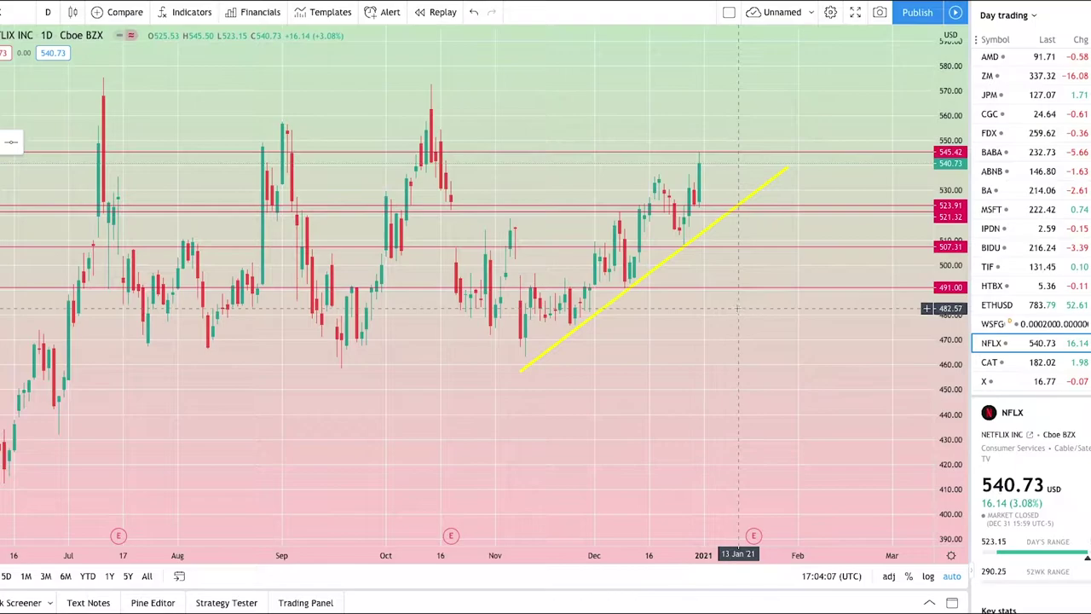
scroll(738, 308, "up", 1)
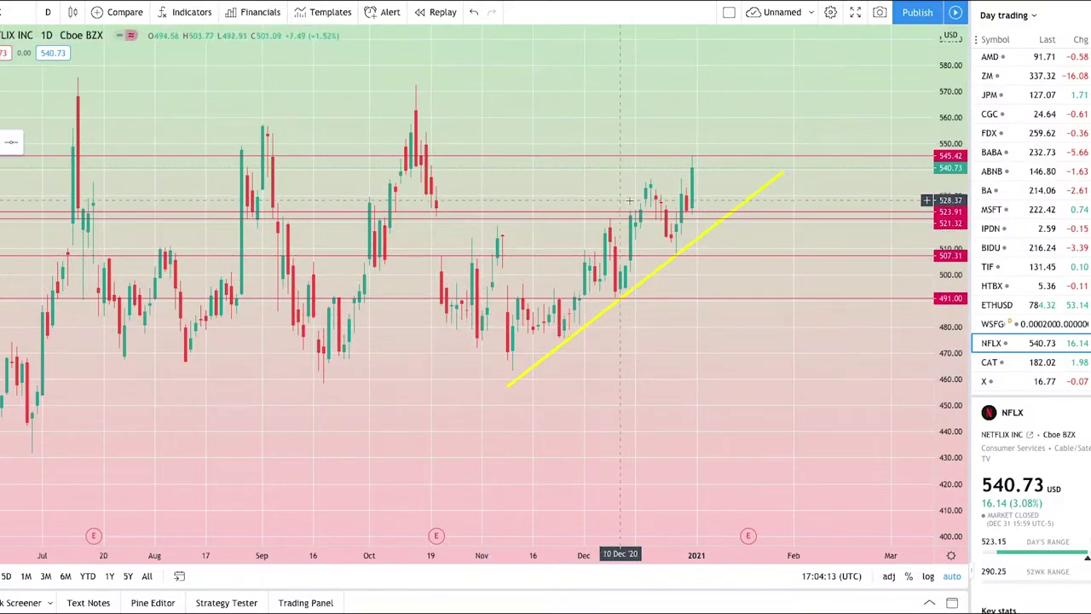
left_click(677, 257)
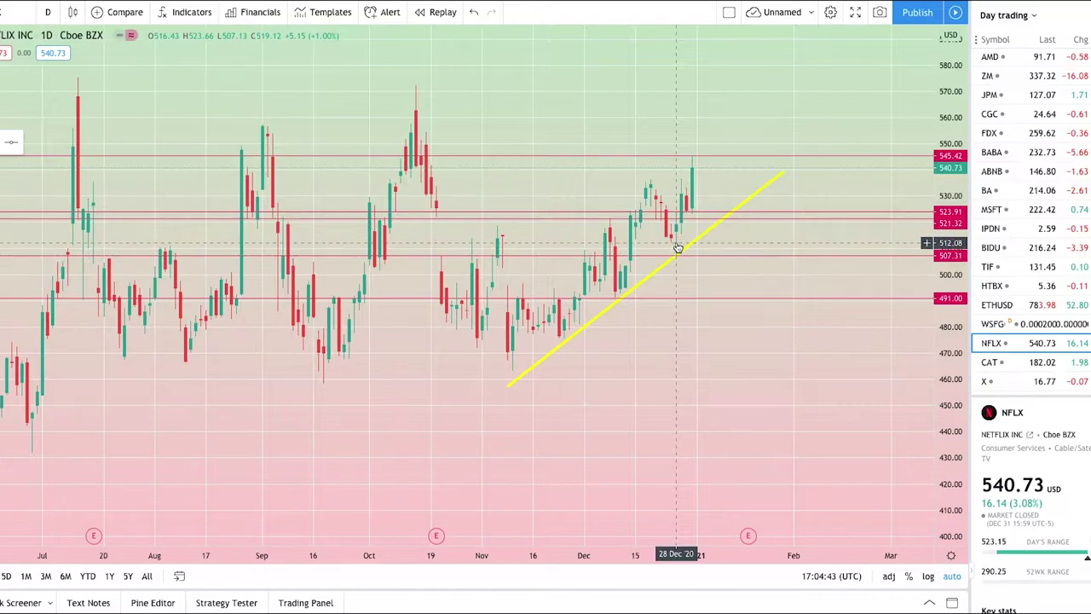
scroll(706, 358, "up", 3)
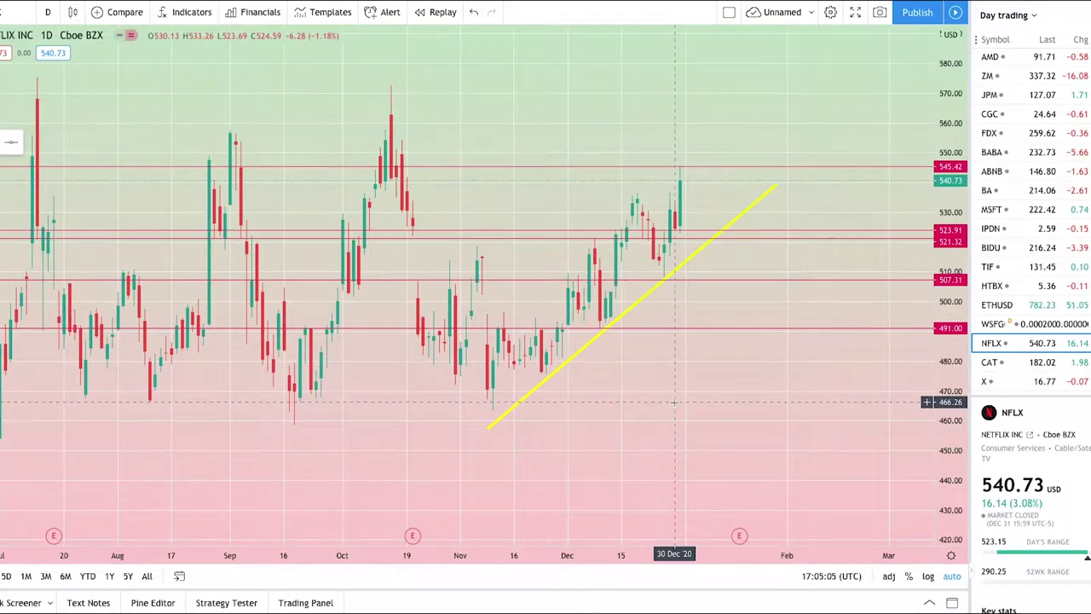
scroll(706, 401, "down", 3)
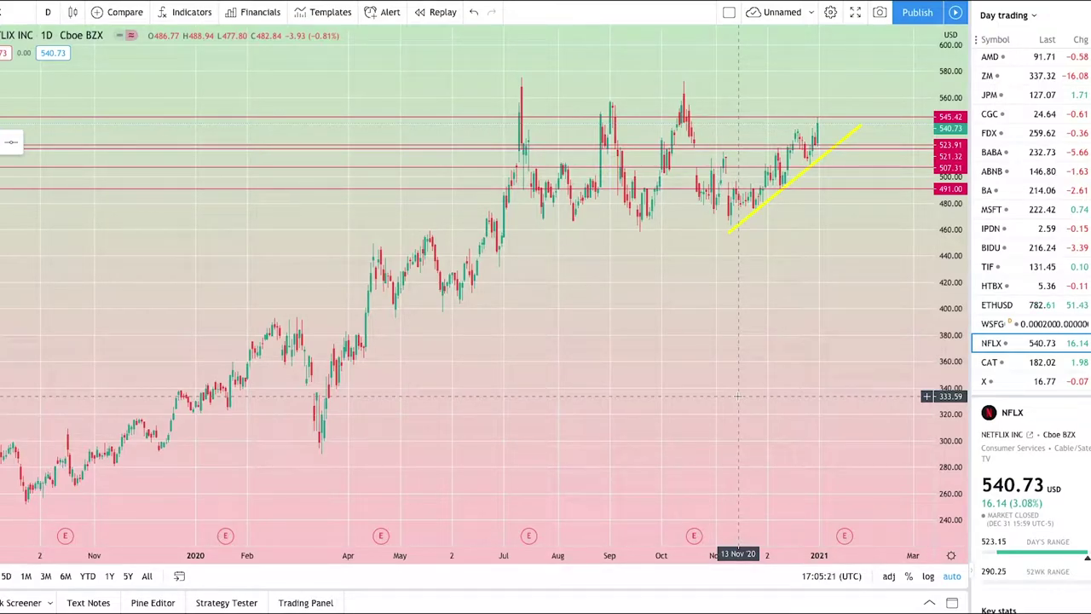
Zoom the NFLX daily chart and shift it to leave space after the latest candles.
scroll(738, 396, "up", 5)
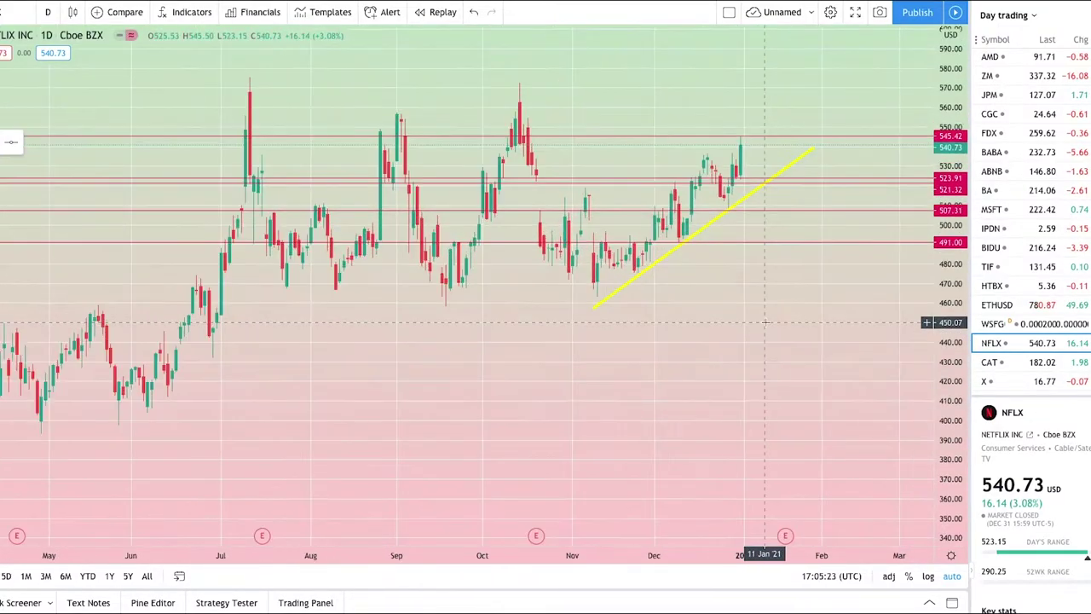
scroll(772, 318, "down", 5)
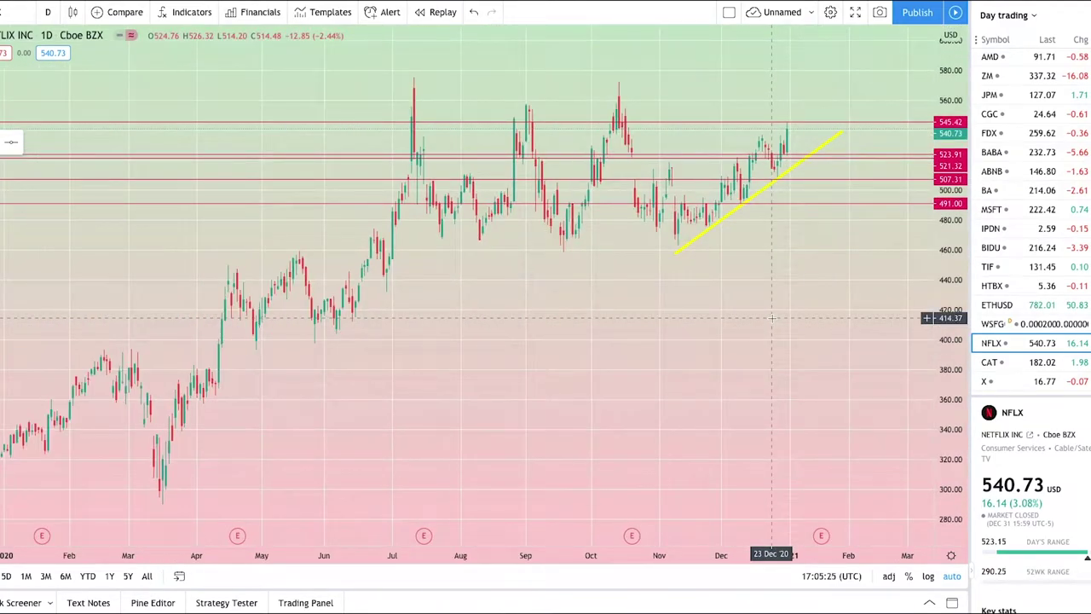
scroll(771, 318, "up", 1)
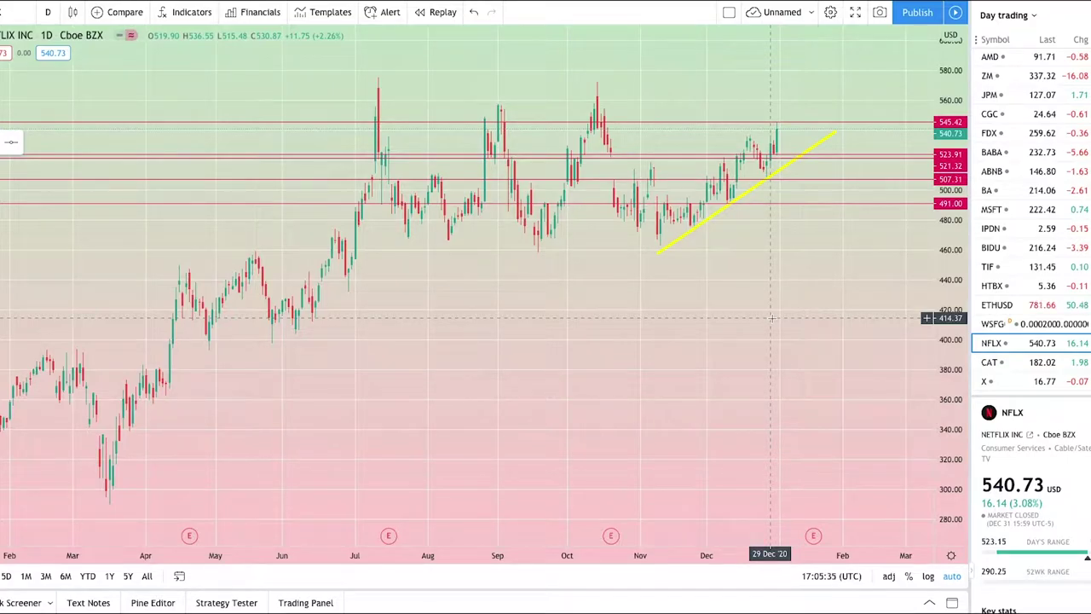
scroll(771, 318, "up", 3)
scroll(657, 239, "up", 2)
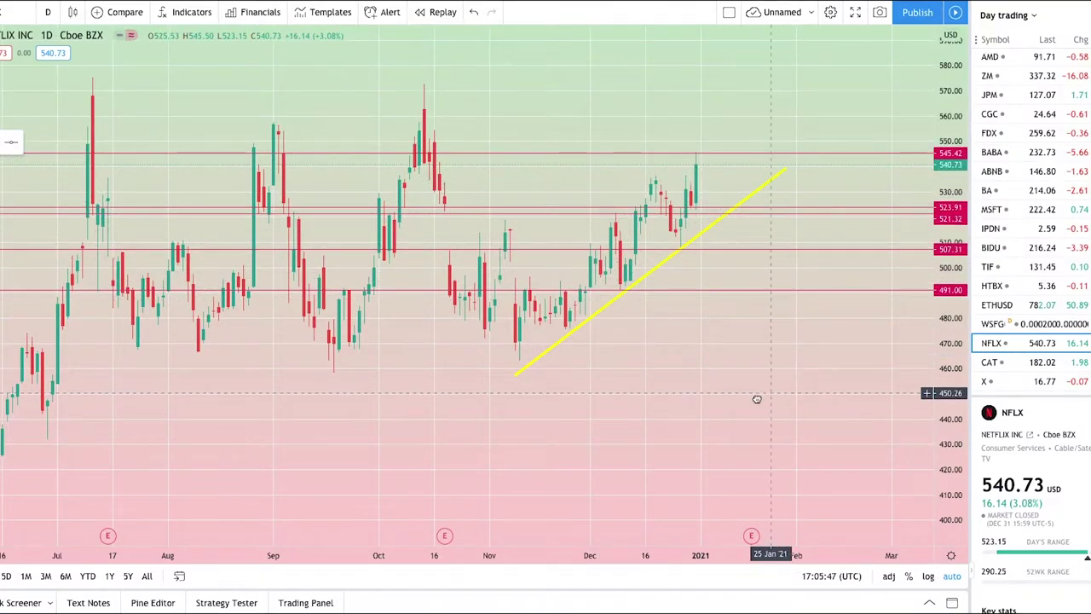
left_click_drag(766, 395, 655, 416)
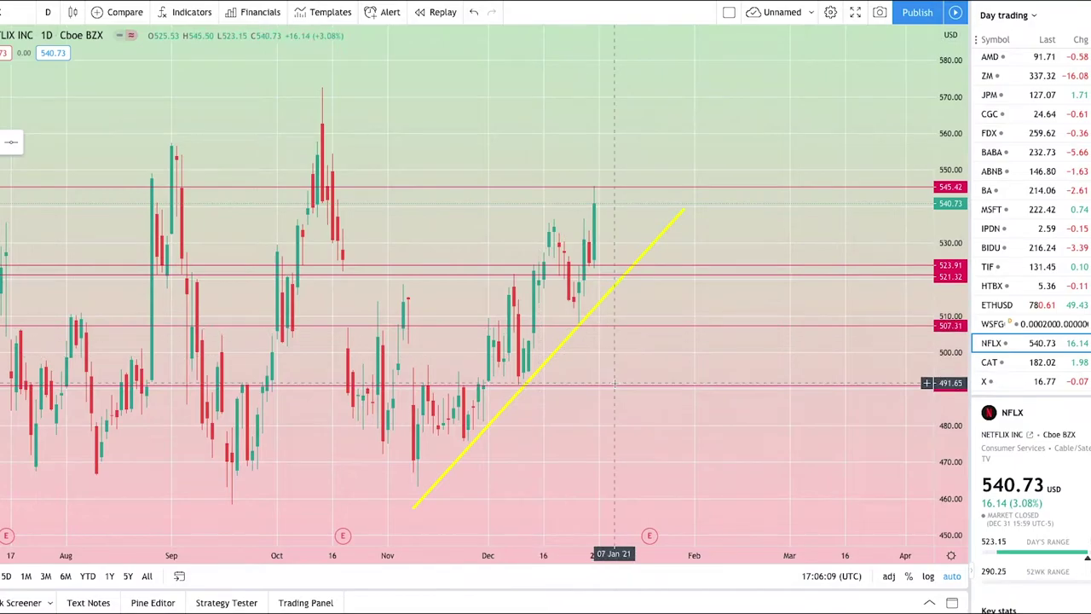
Review the NFLX levels, then switch the chart to Caterpillar (CAT) from the watchlist.
scroll(635, 260, "down", 3)
scroll(653, 254, "up", 2)
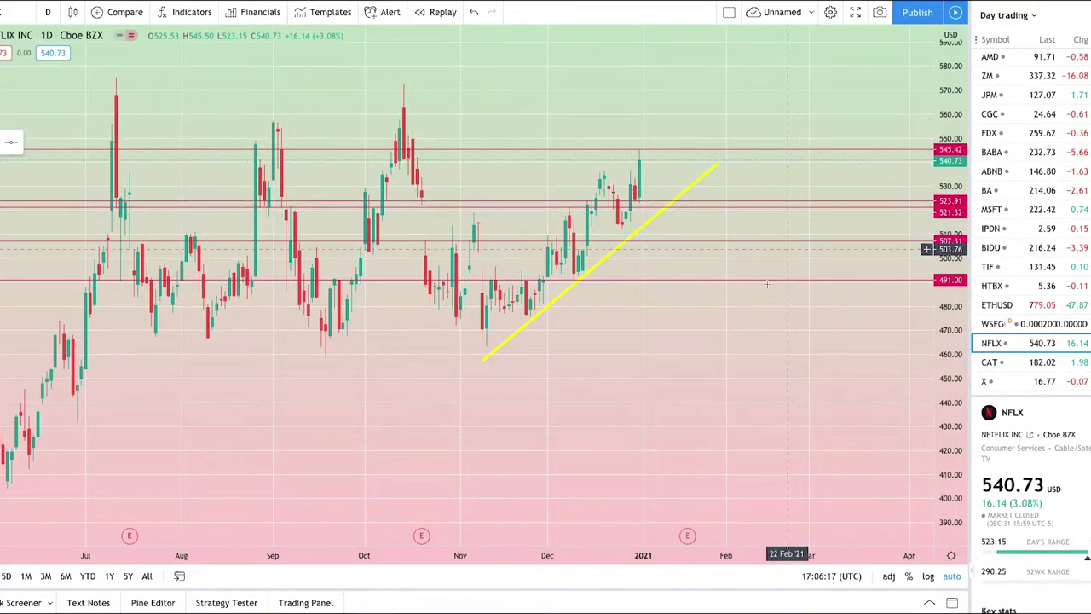
scroll(732, 326, "down", 2)
scroll(733, 327, "up", 1)
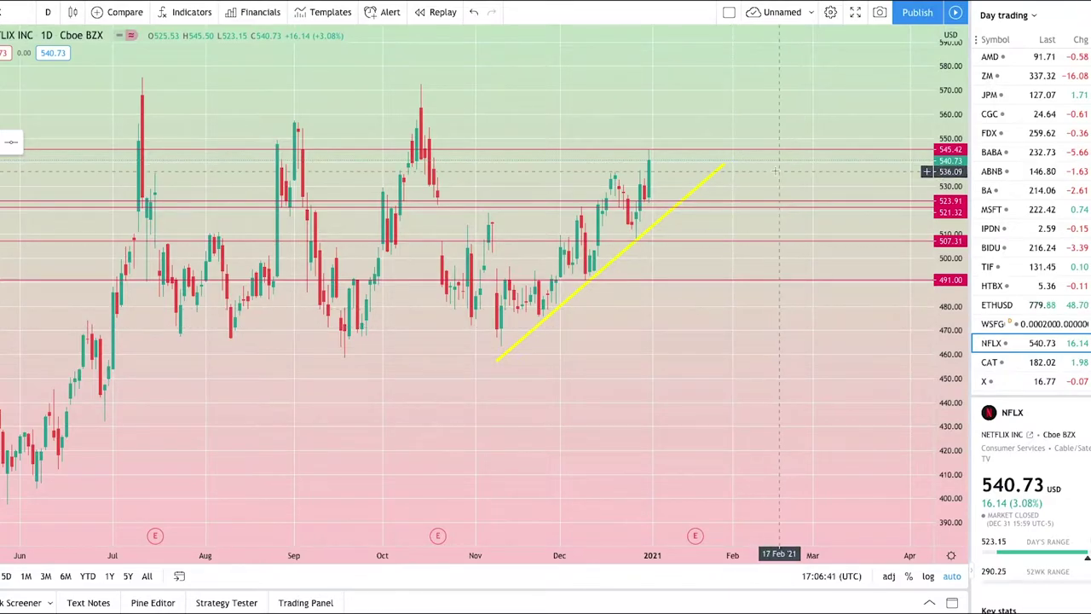
scroll(767, 326, "up", 1)
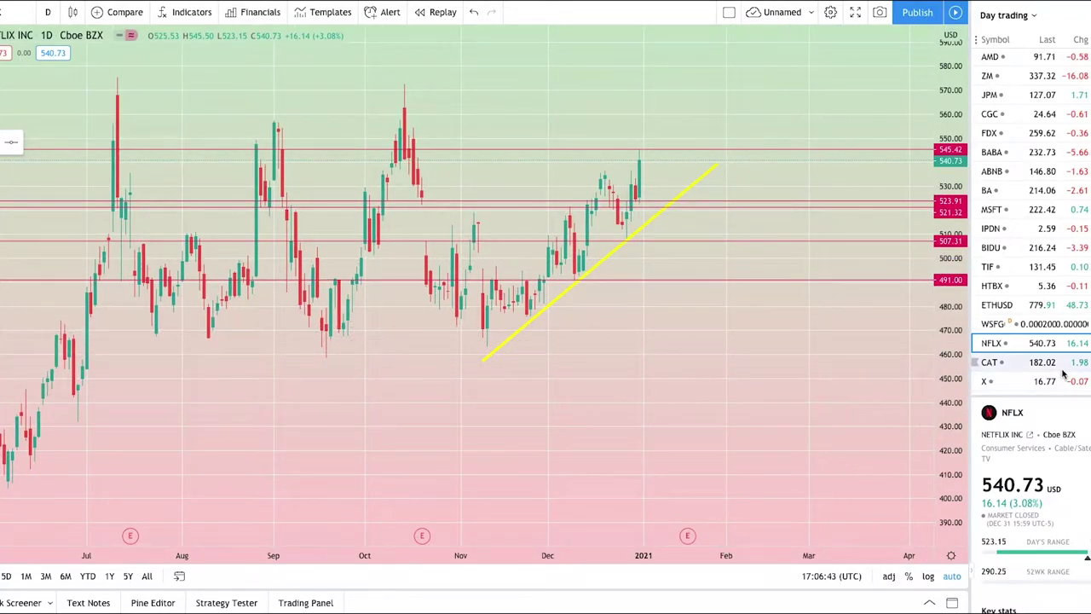
left_click(1021, 367)
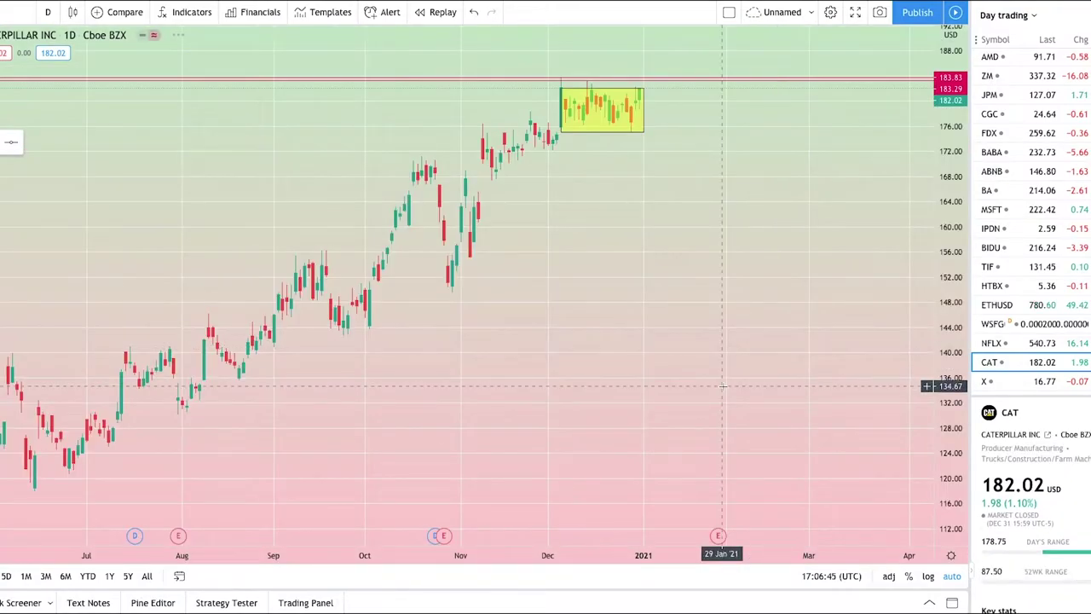
Zoom and pan the CAT daily chart to frame the yellow December consolidation box.
scroll(505, 416, "up", 2)
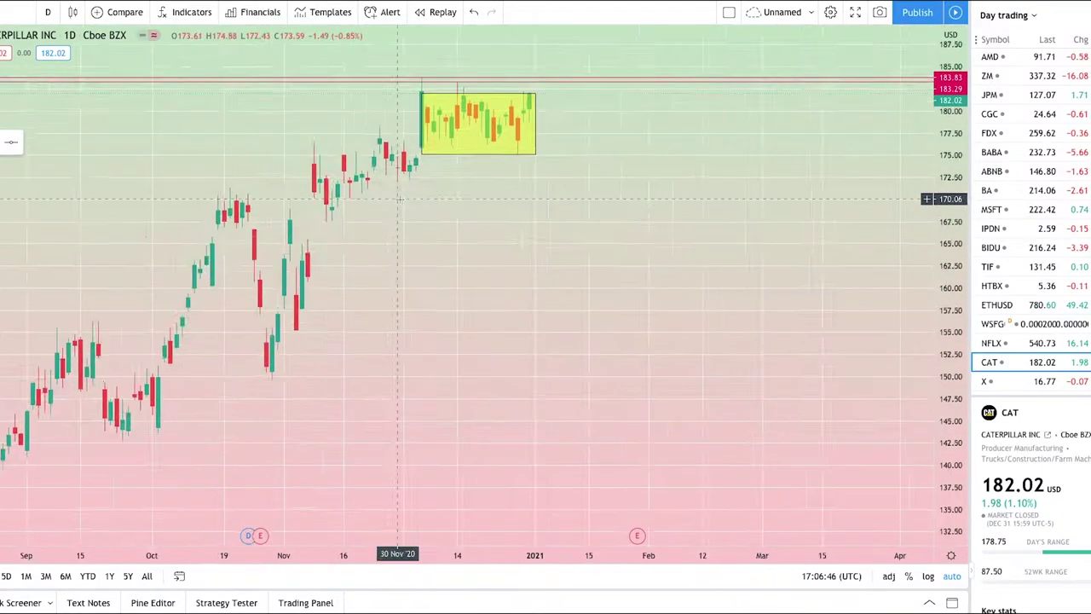
left_click_drag(518, 260, 669, 254)
scroll(670, 254, "up", 2)
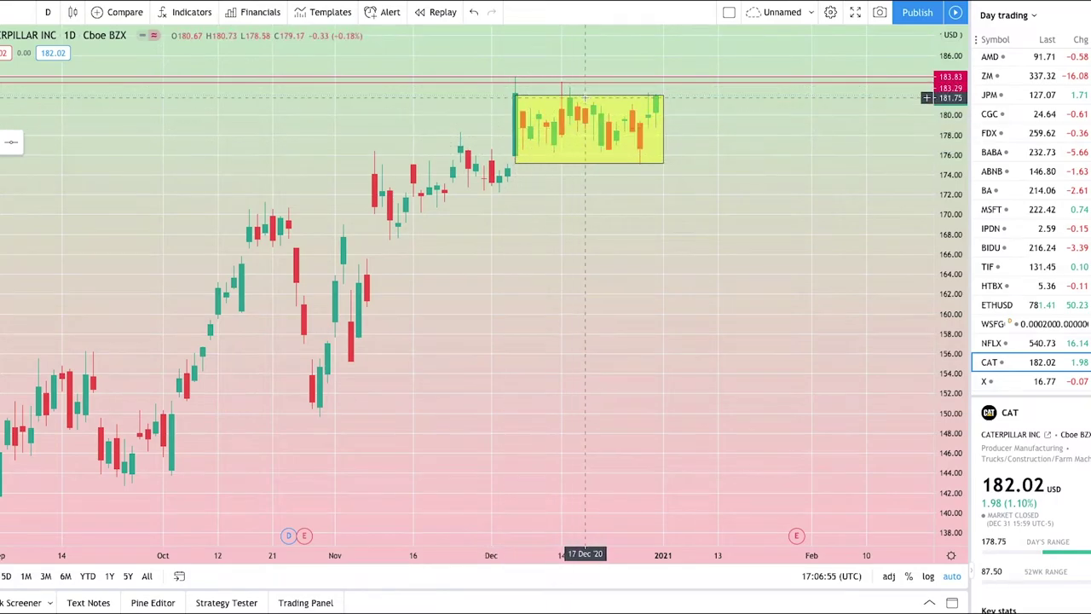
scroll(651, 235, "down", 3)
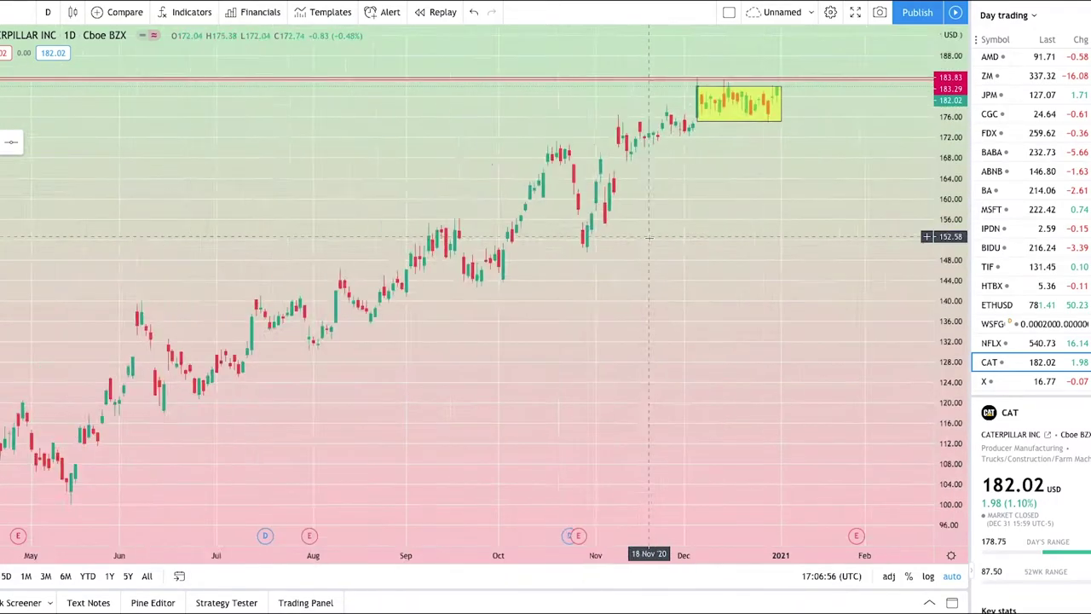
scroll(648, 239, "down", 4)
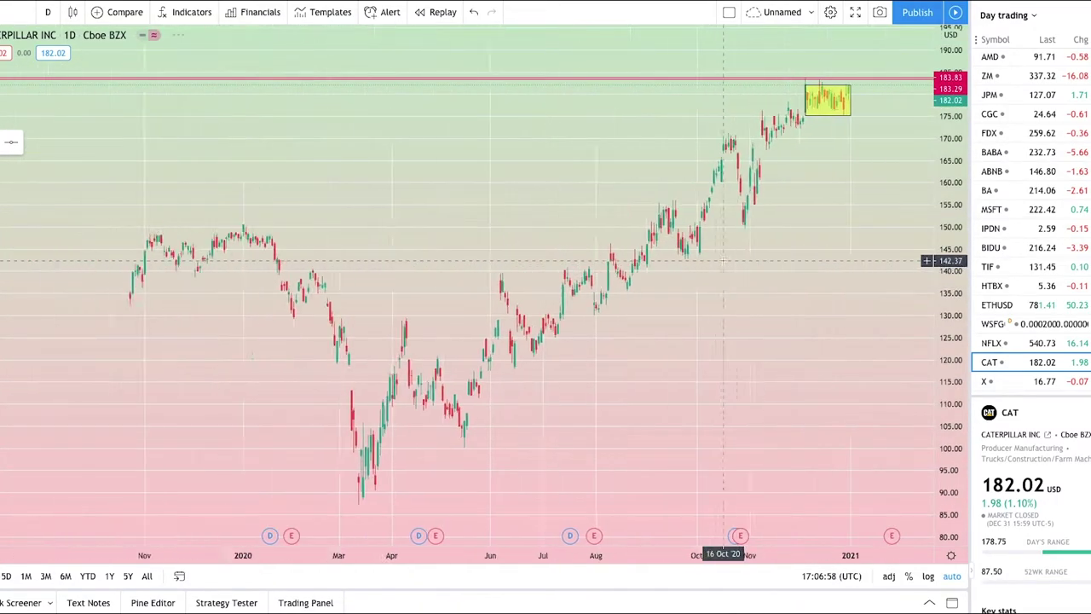
scroll(825, 155, "up", 5)
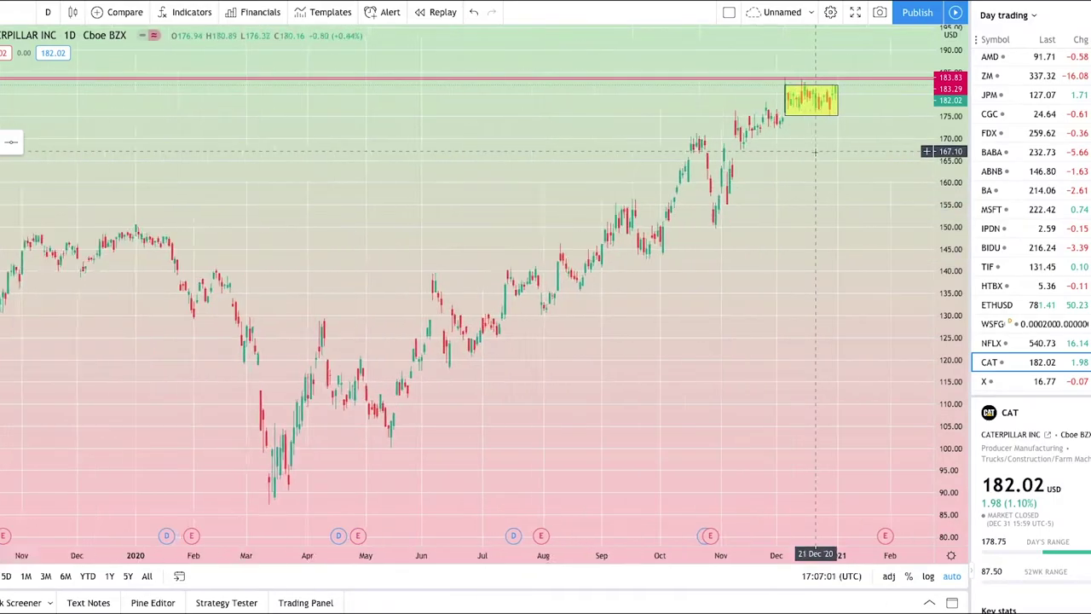
scroll(719, 175, "up", 3)
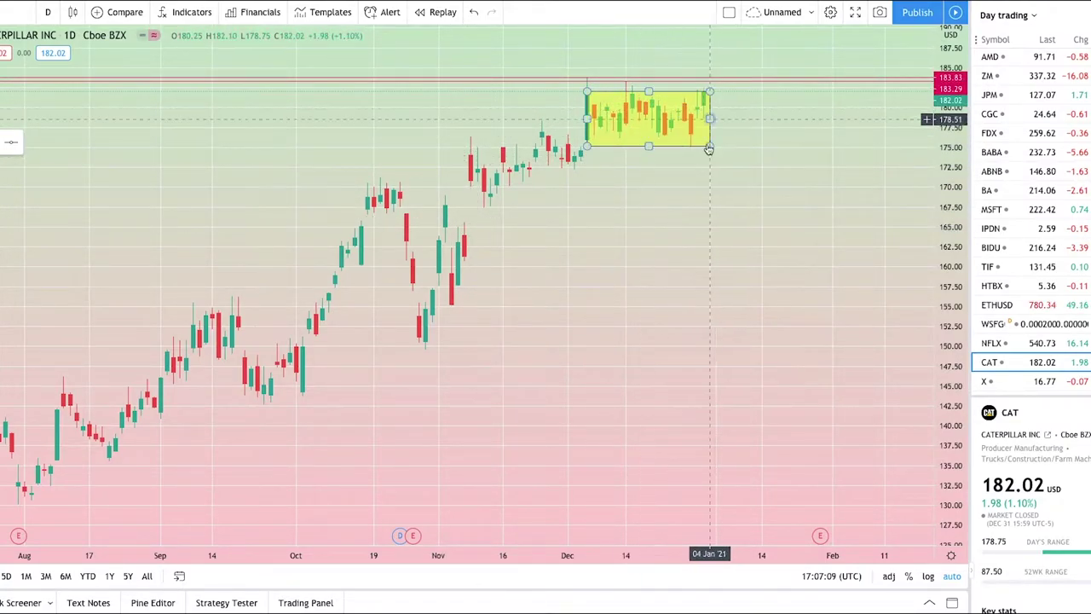
scroll(760, 222, "down", 3)
scroll(761, 217, "up", 3)
scroll(762, 217, "up", 1)
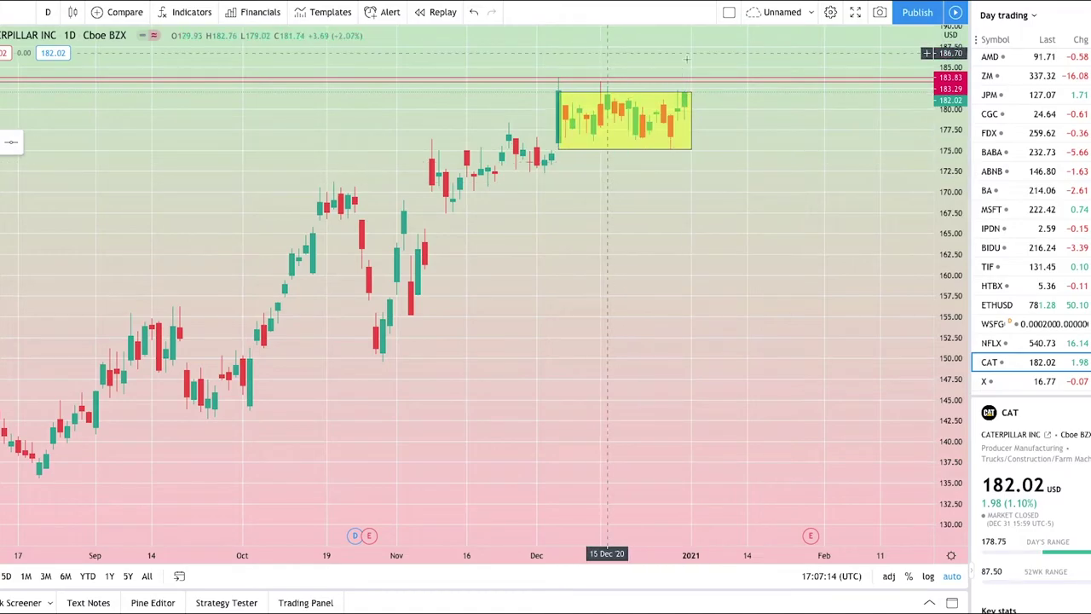
scroll(733, 224, "down", 3)
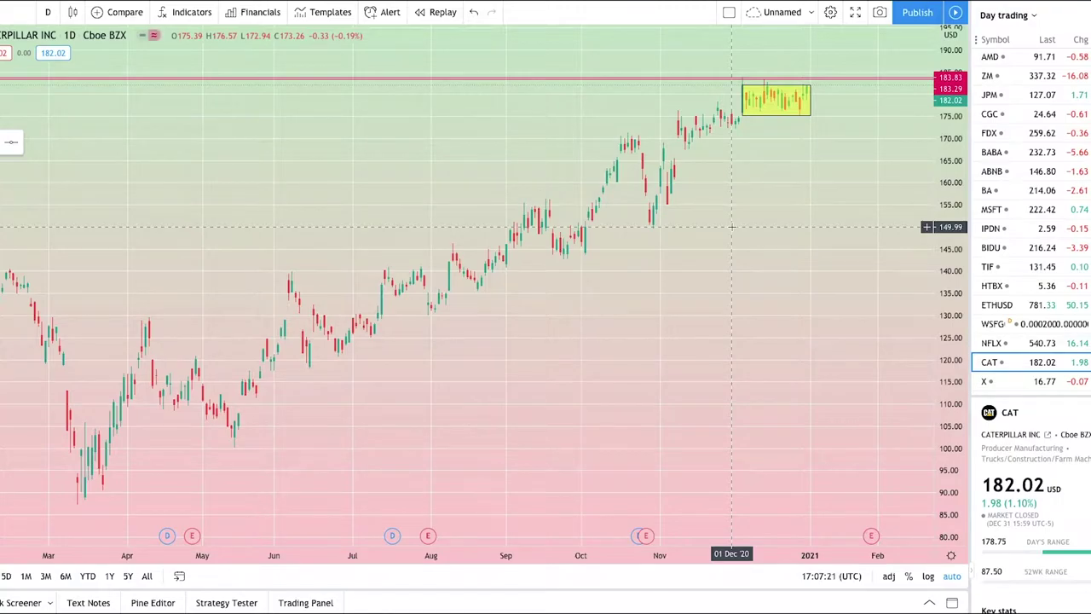
scroll(793, 162, "down", 2)
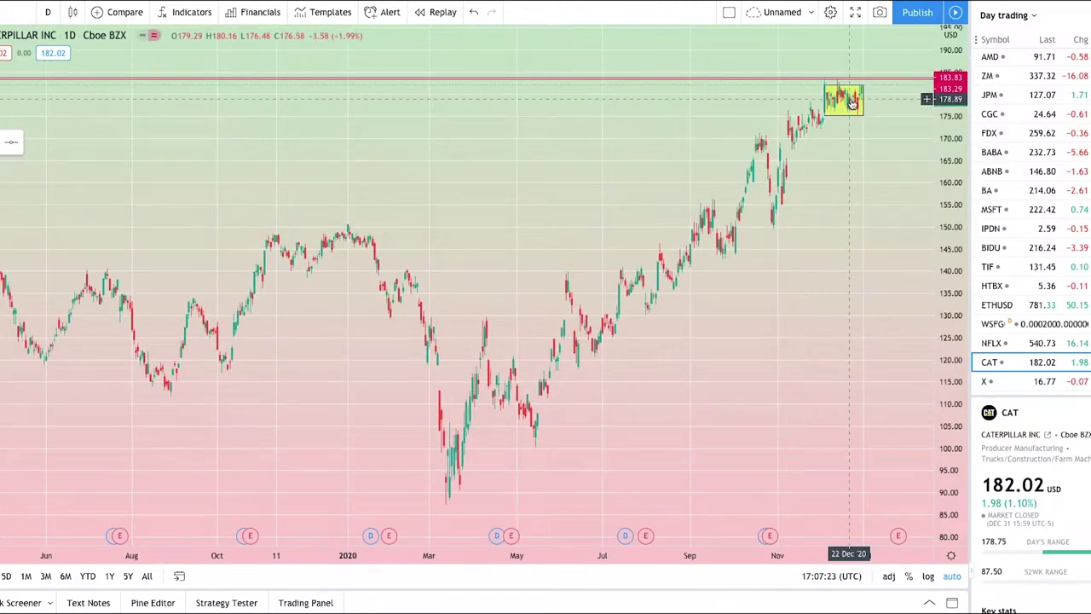
scroll(852, 102, "up", 5)
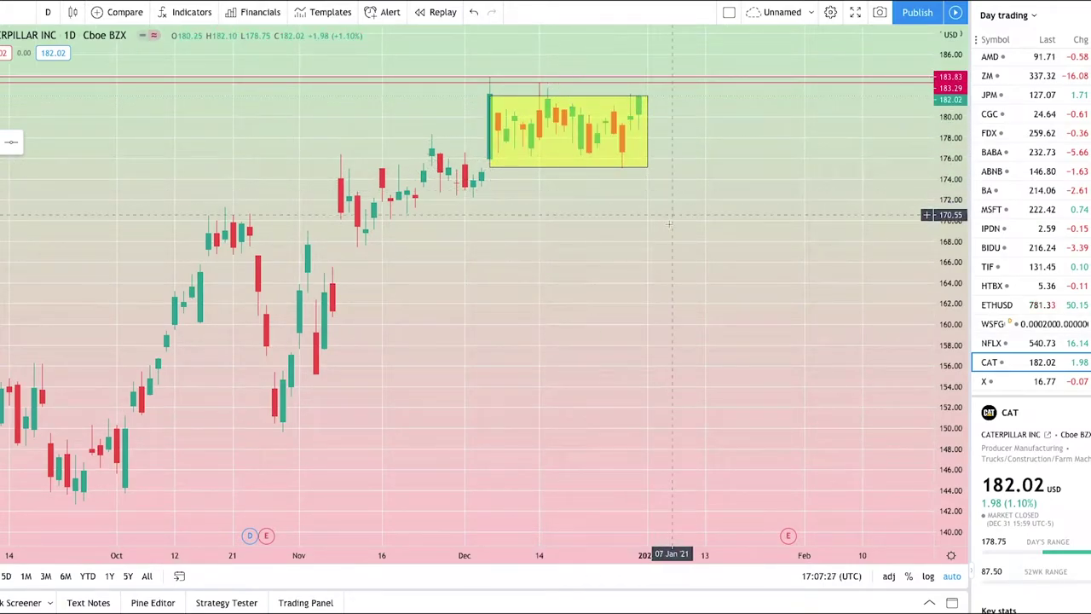
scroll(636, 305, "down", 1)
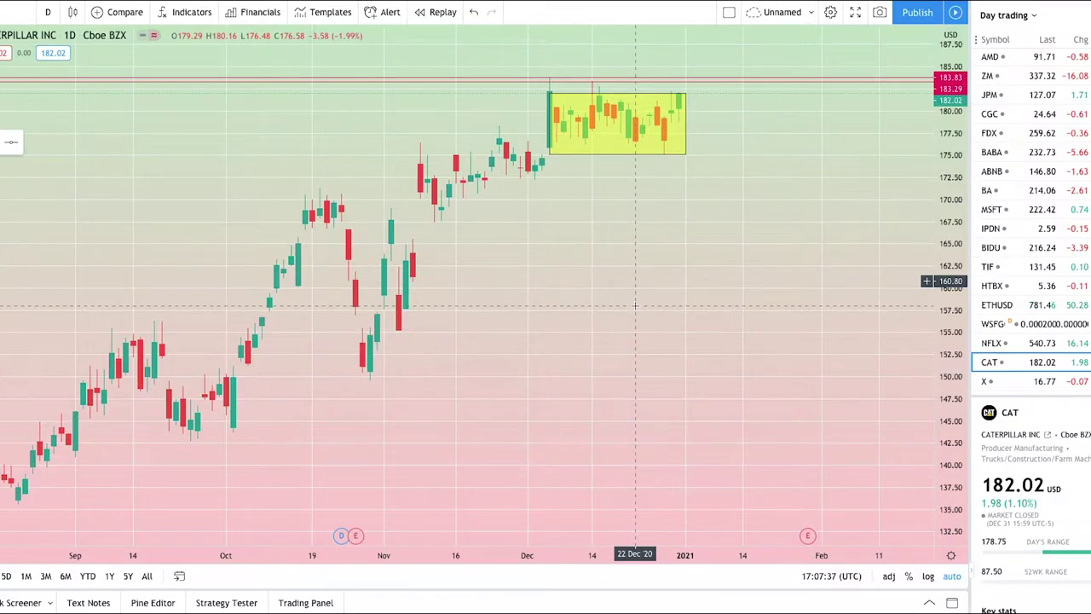
scroll(625, 186, "down", 2)
scroll(625, 186, "up", 4)
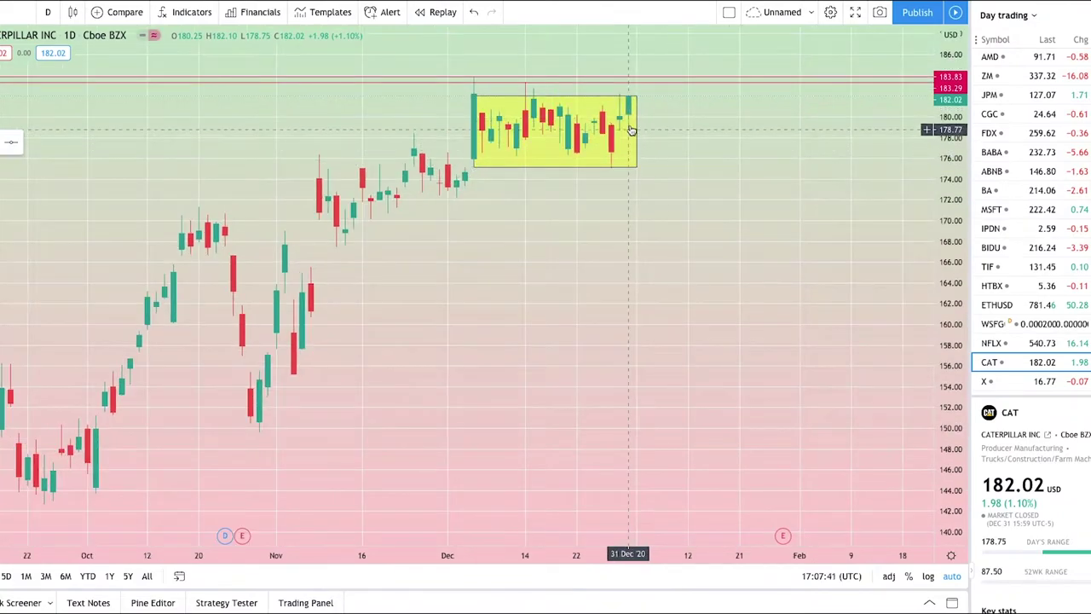
Move the resistance line above the yellow box up to about 183.8.
left_click(625, 124)
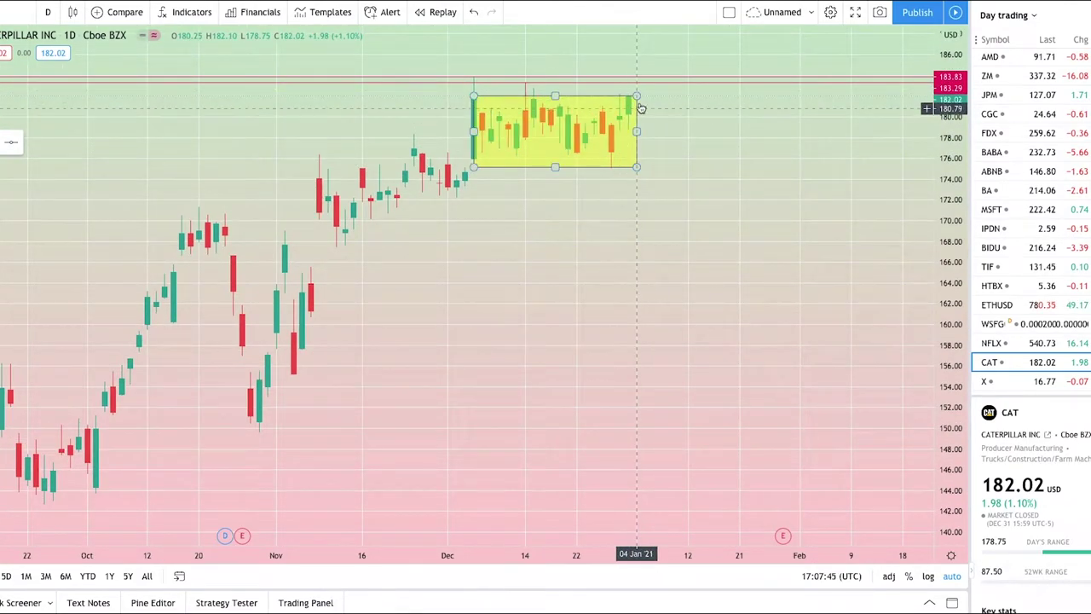
scroll(584, 250, "down", 5)
scroll(583, 250, "up", 5)
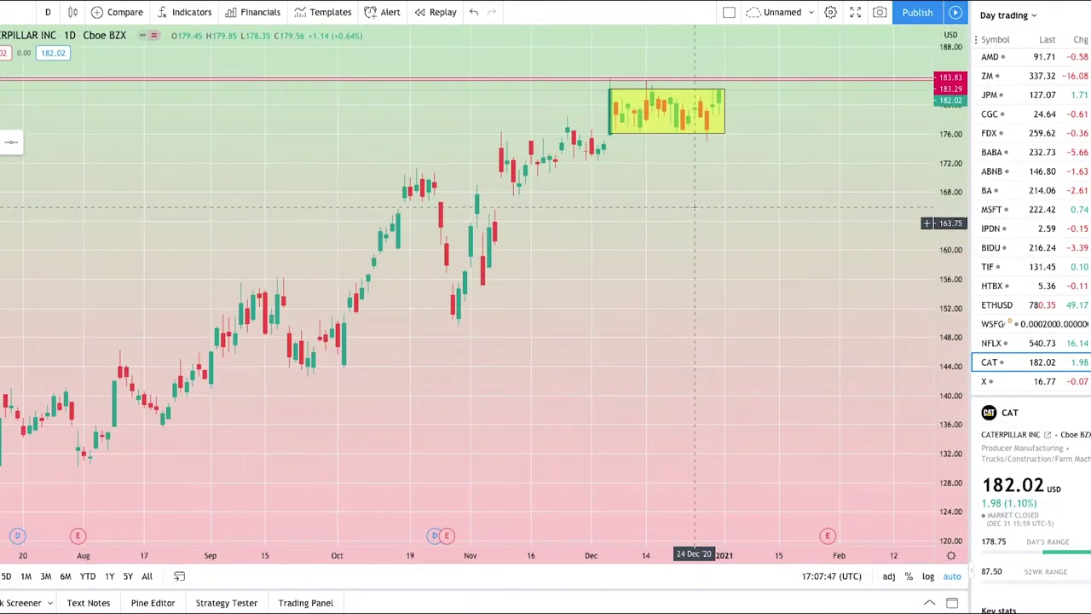
left_click(635, 79)
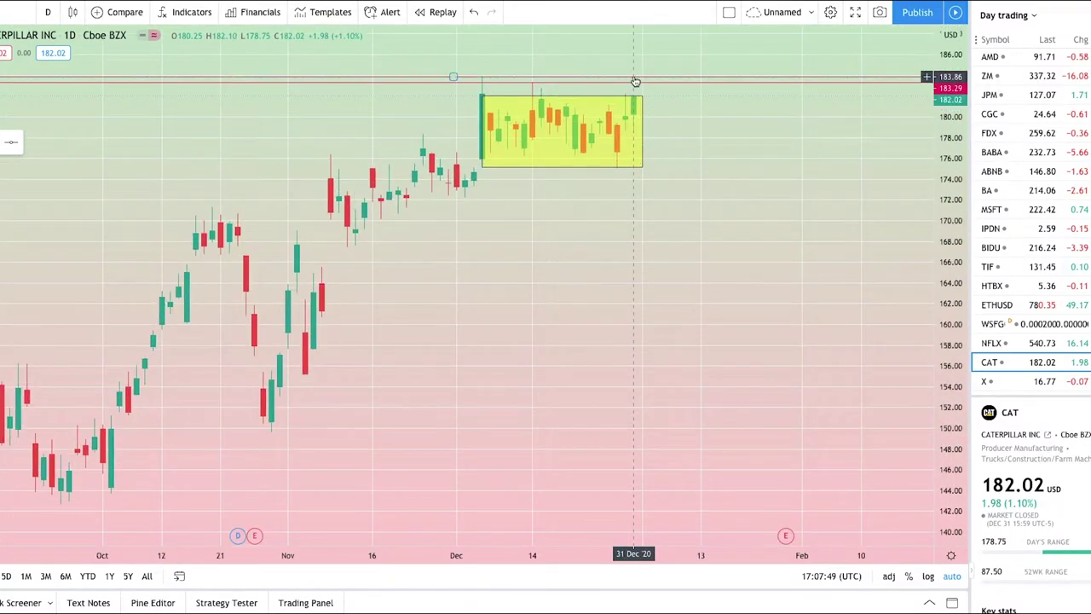
left_click_drag(635, 85, 483, 81)
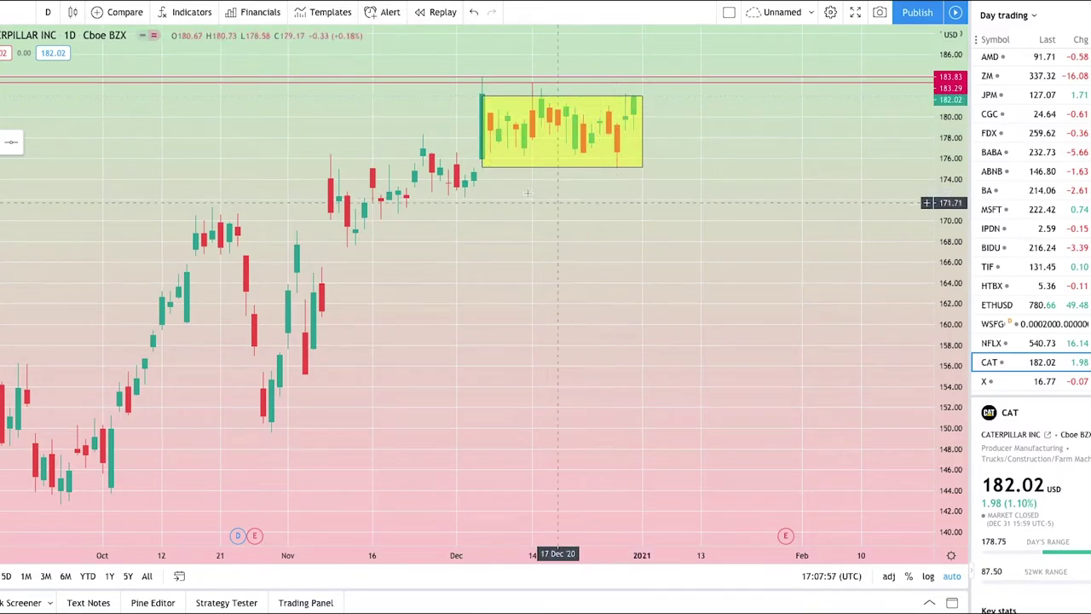
scroll(528, 194, "up", 5)
left_click_drag(446, 263, 858, 318)
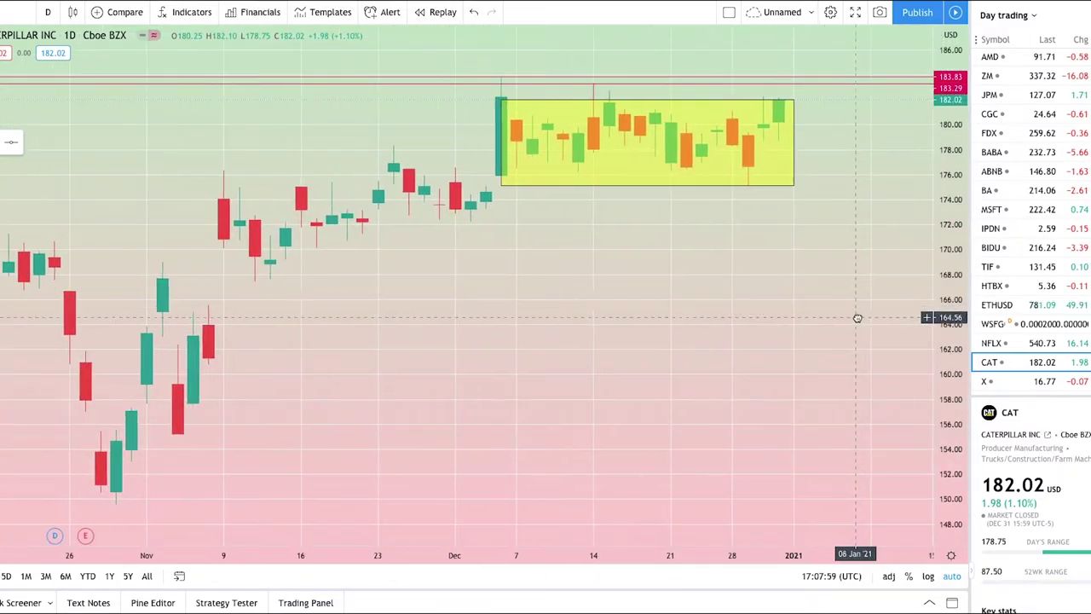
Add a red horizontal support line at 172.24 below the yellow box and zoom out to check.
scroll(858, 318, "up", 2)
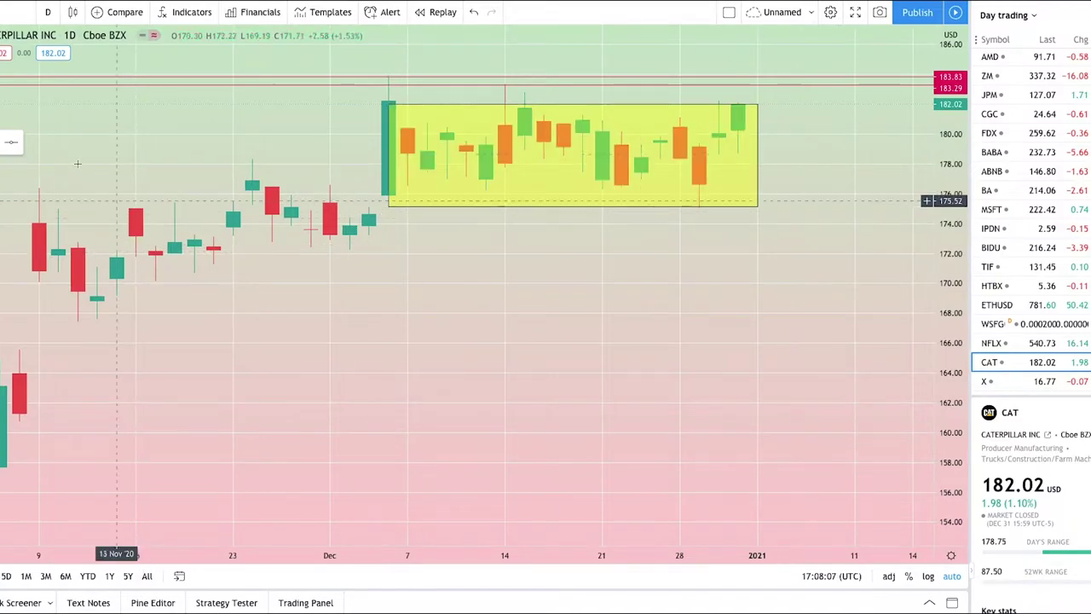
left_click(14, 147)
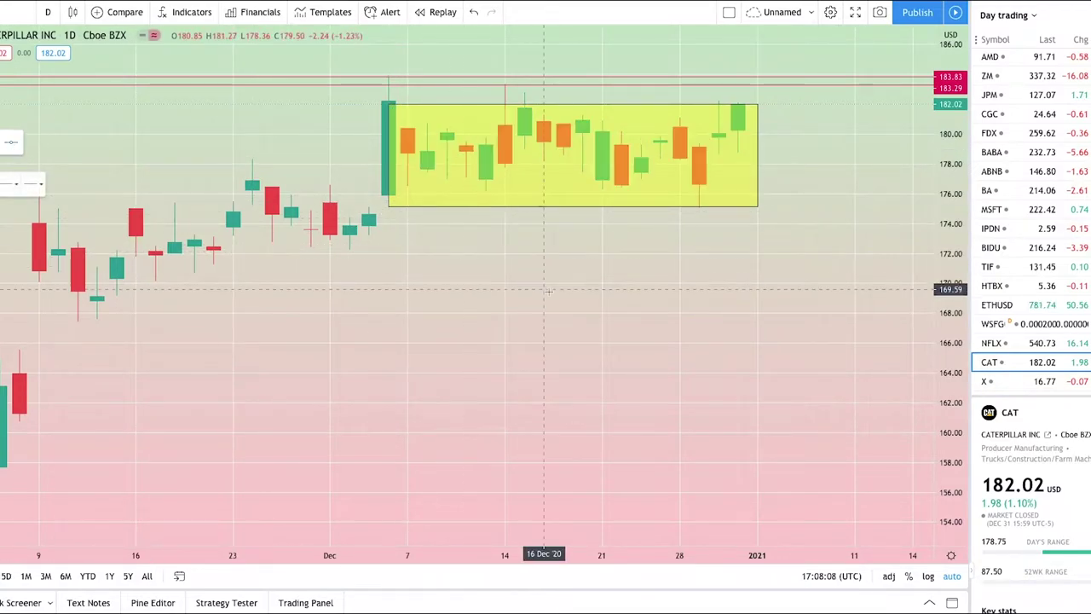
left_click(505, 250)
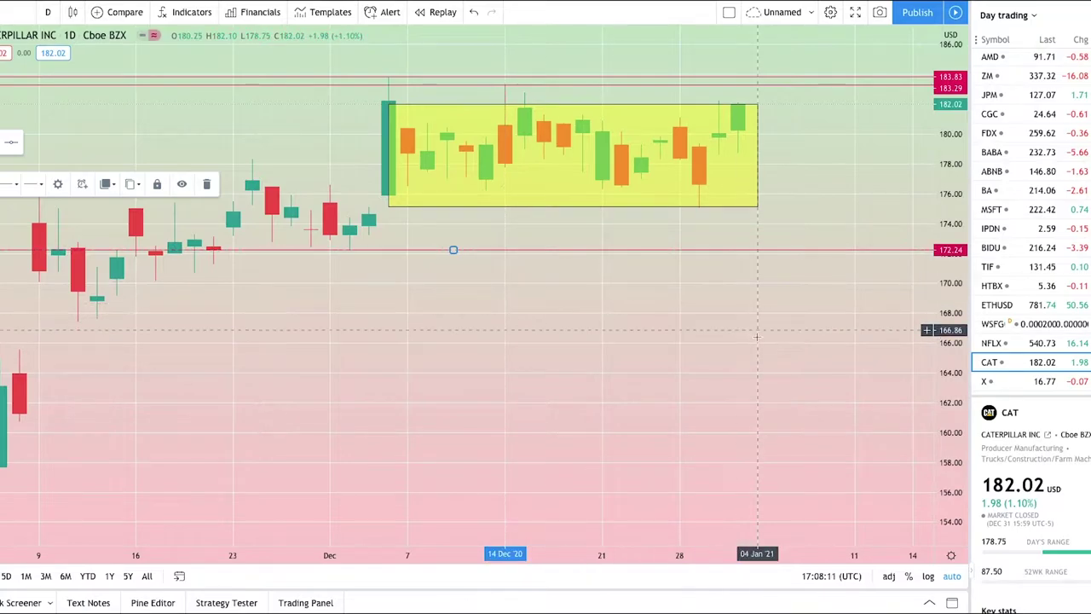
scroll(757, 333, "down", 3)
scroll(758, 322, "up", 2)
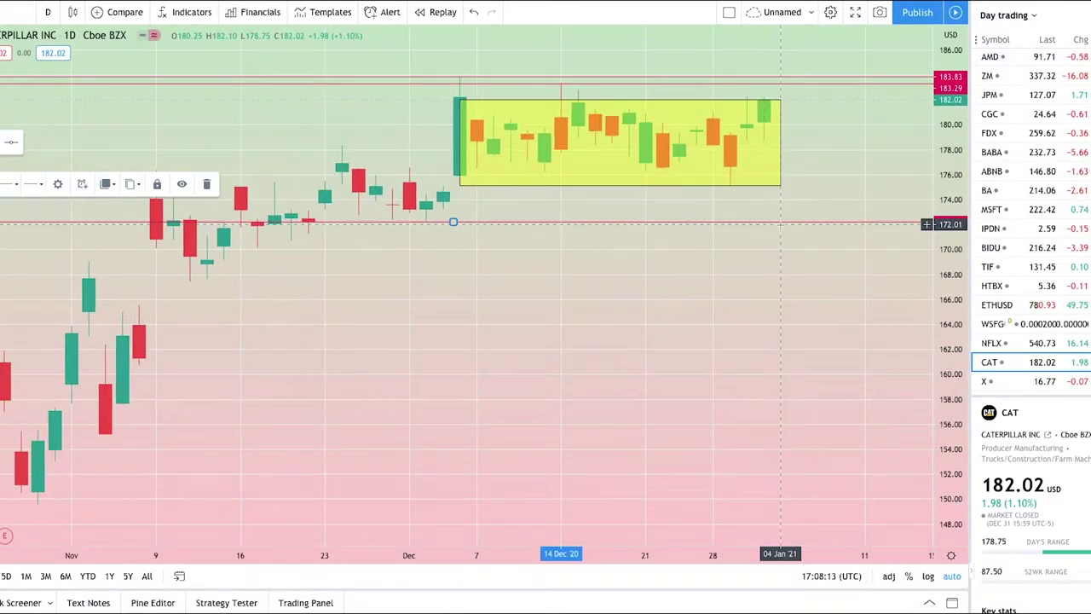
scroll(782, 364, "down", 3)
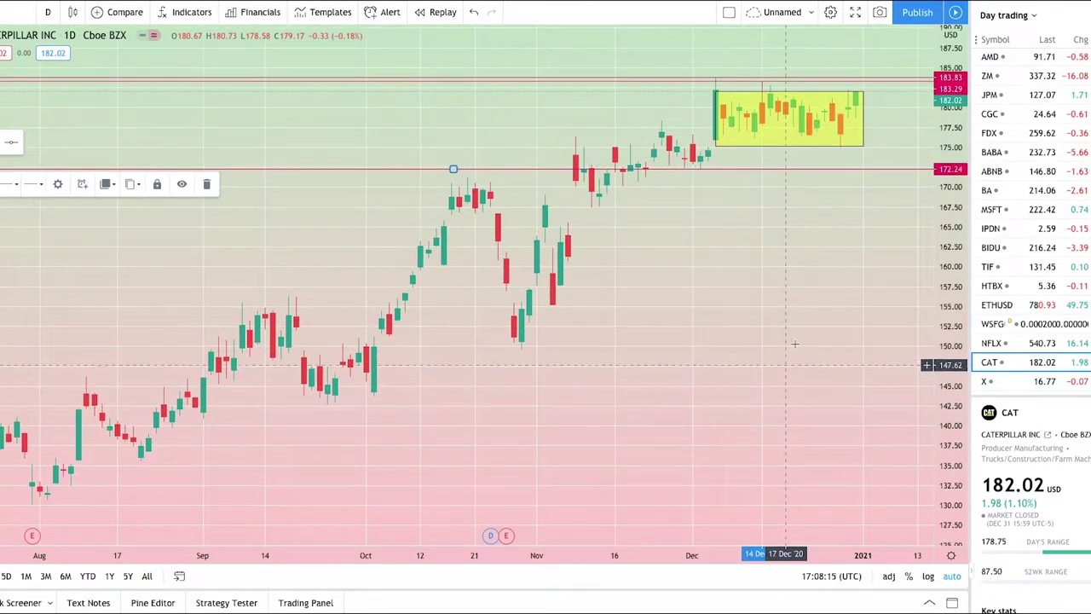
scroll(755, 124, "up", 3)
scroll(799, 258, "down", 4)
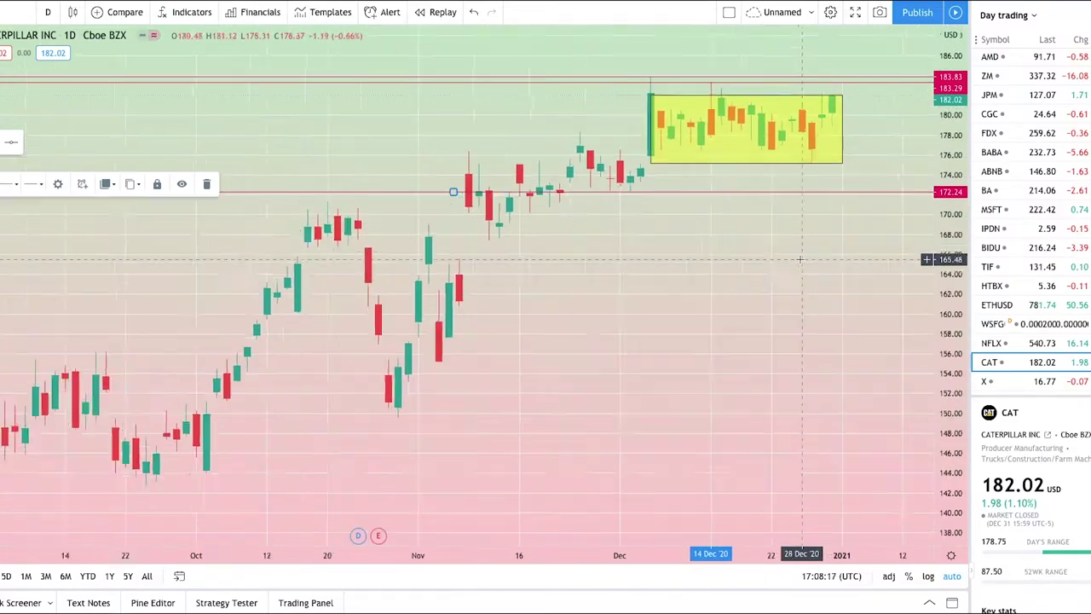
scroll(648, 274, "down", 5)
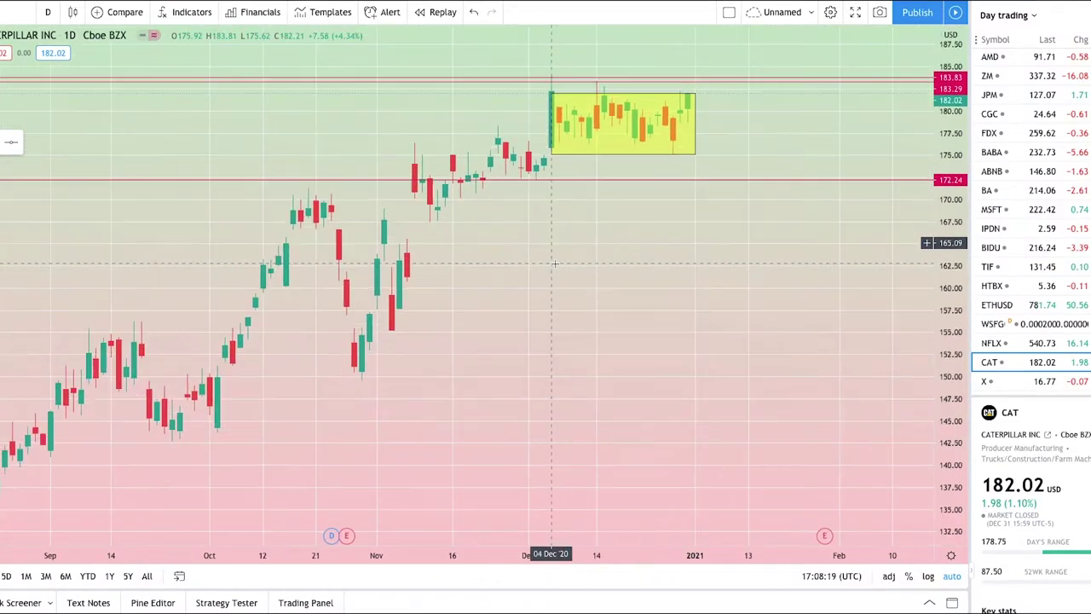
scroll(738, 128, "up", 5)
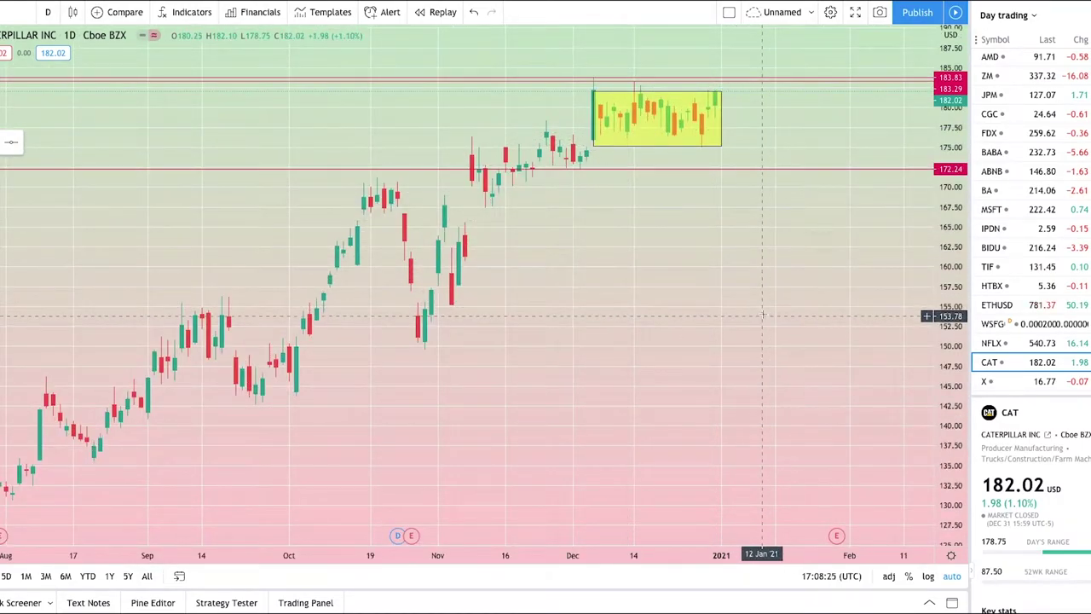
scroll(760, 313, "down", 8)
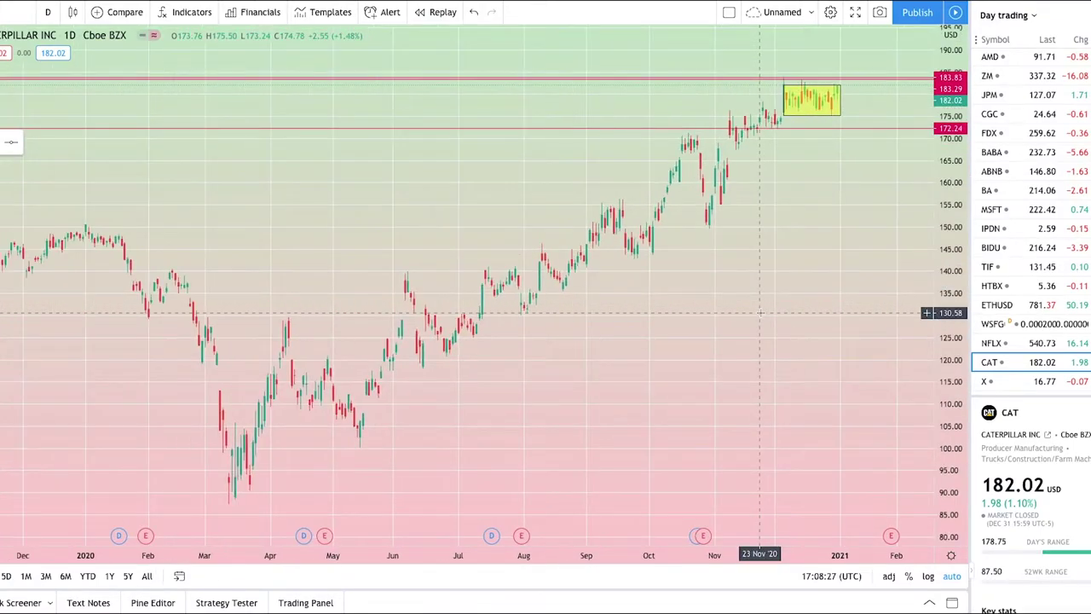
scroll(761, 313, "down", 6)
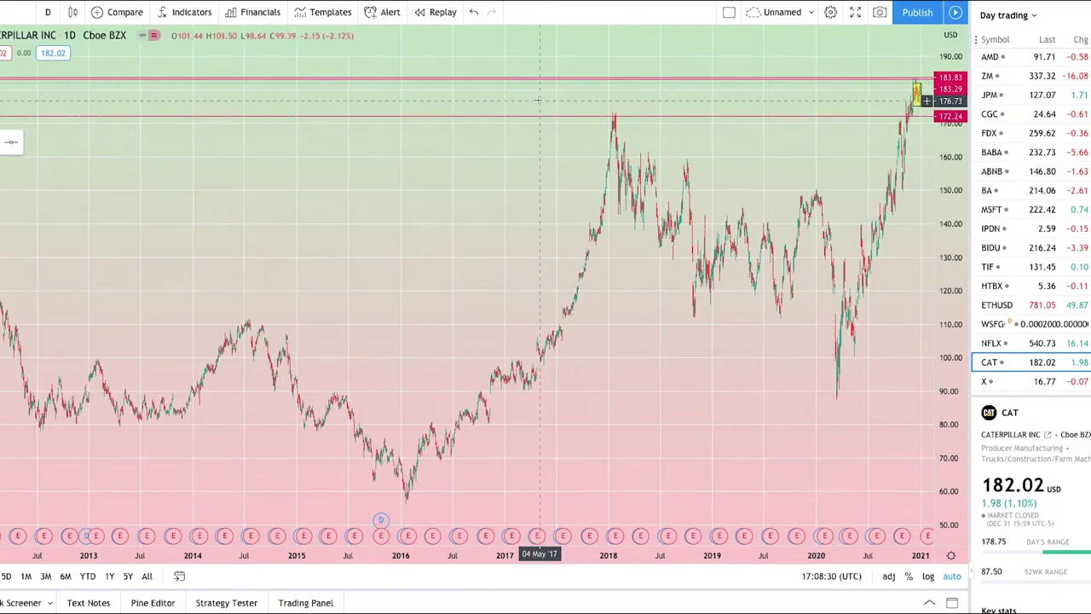
scroll(772, 301, "up", 2)
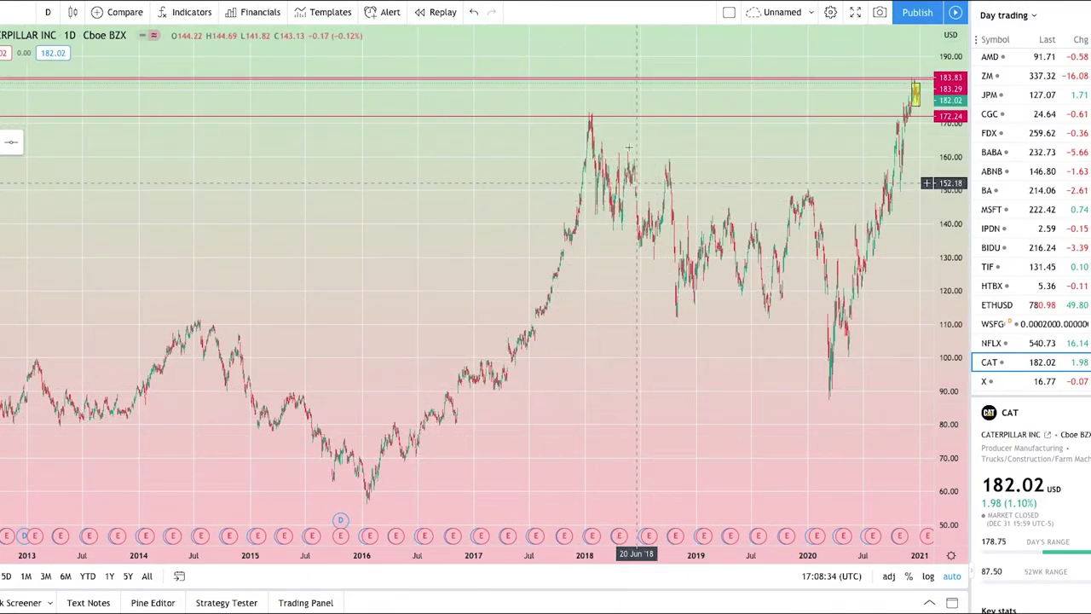
scroll(862, 166, "up", 5)
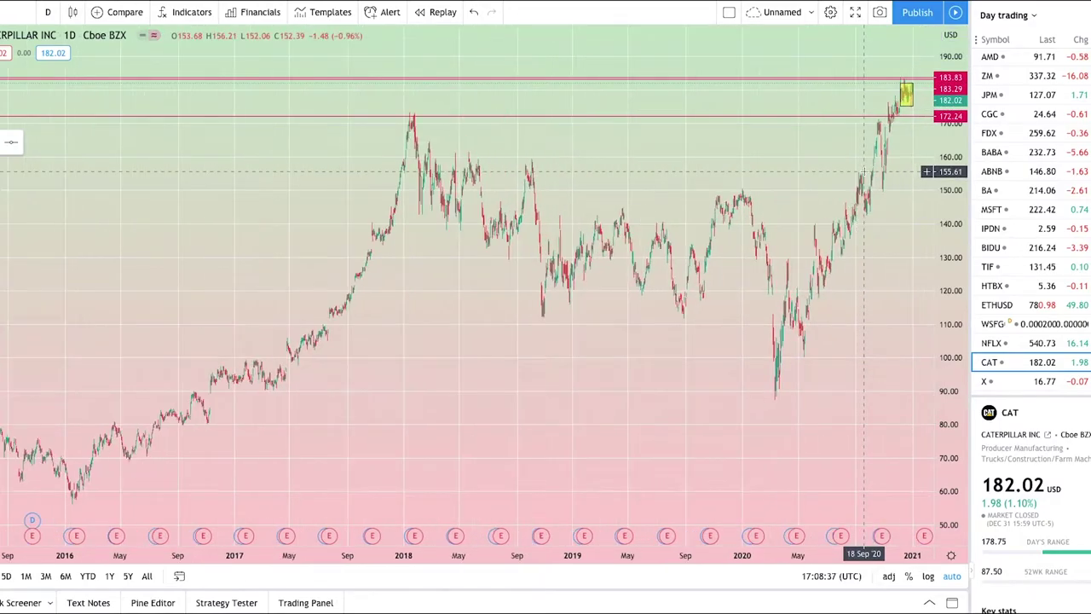
scroll(866, 158, "up", 6)
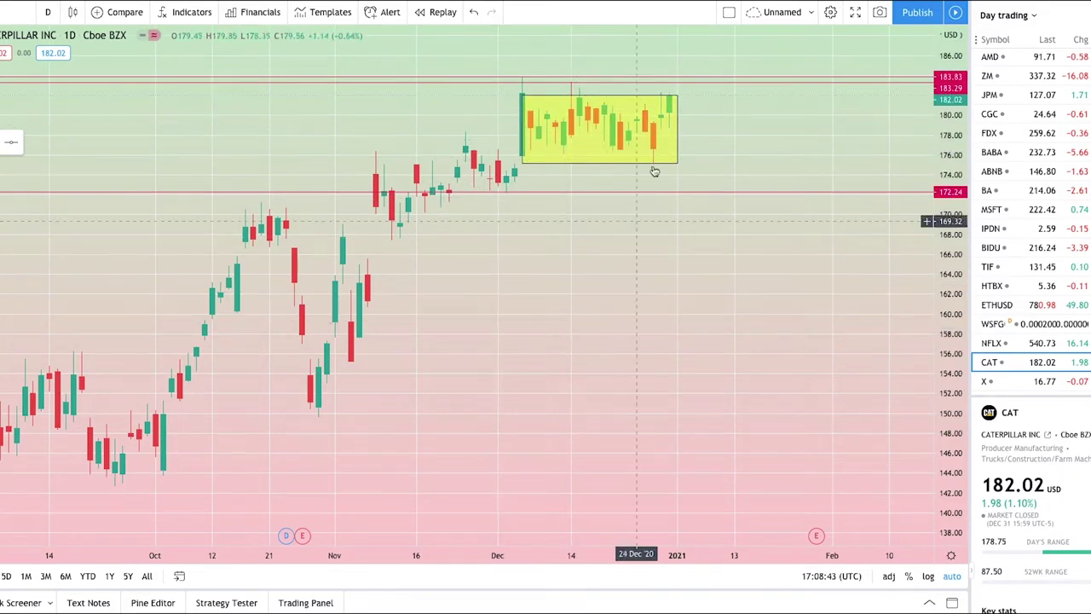
scroll(635, 162, "up", 2)
scroll(451, 294, "up", 3)
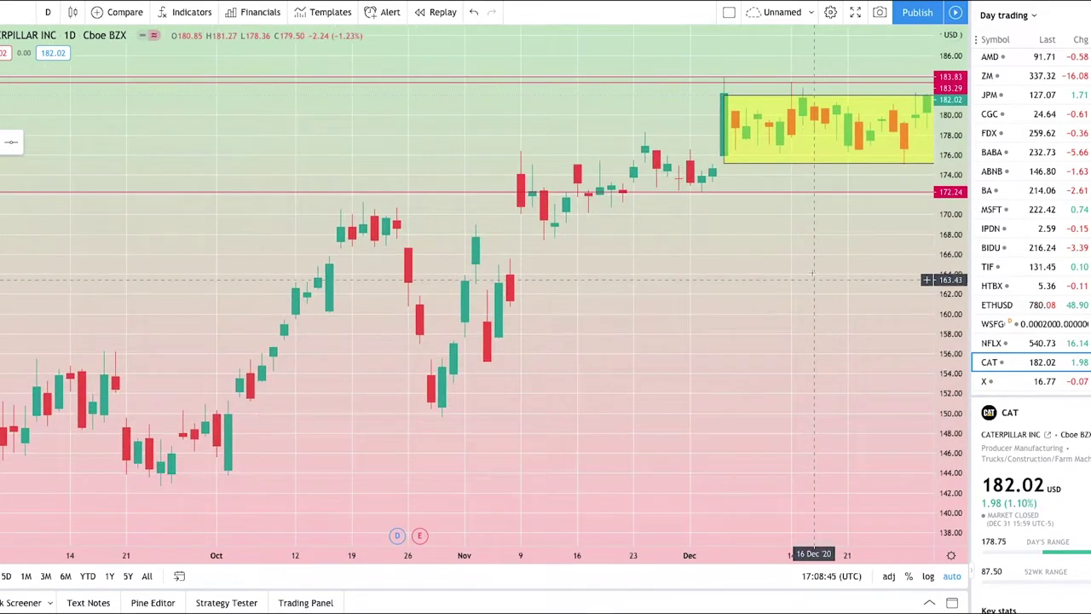
left_click_drag(837, 273, 419, 256)
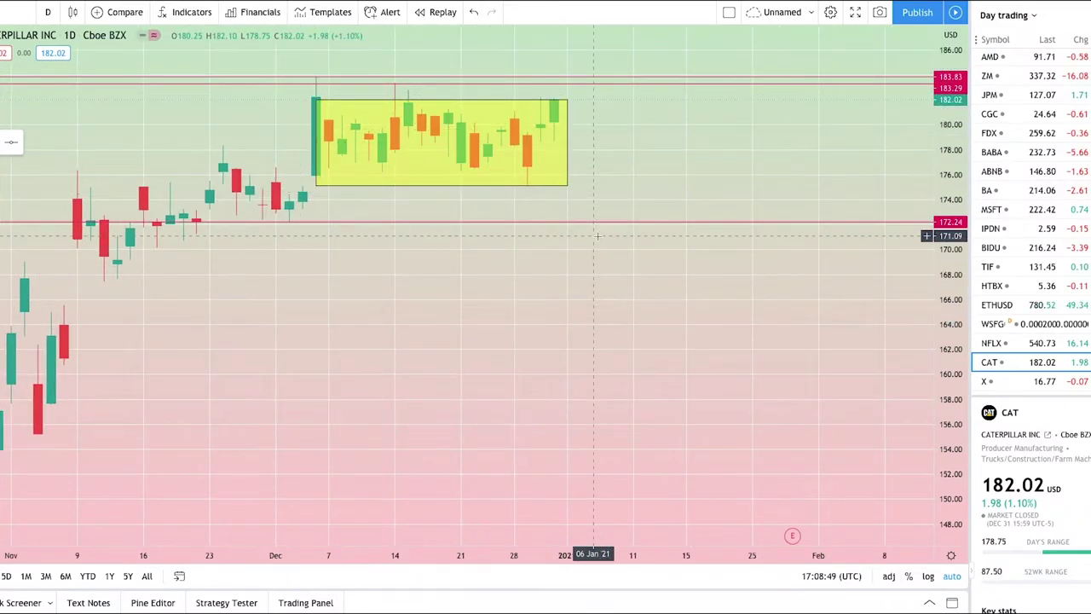
scroll(600, 237, "down", 3)
scroll(599, 237, "down", 10)
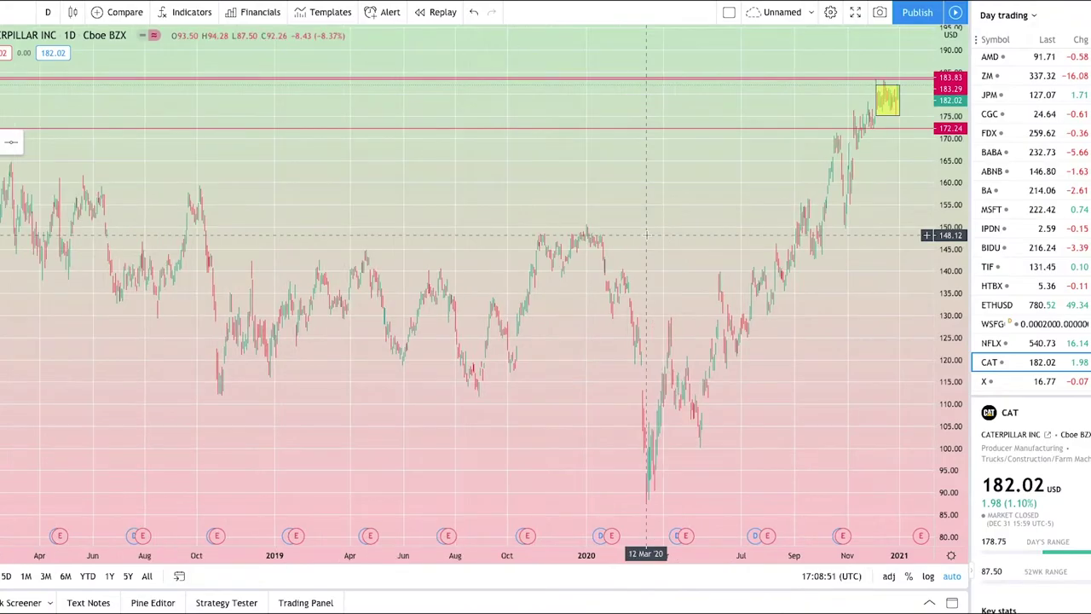
scroll(647, 235, "down", 8)
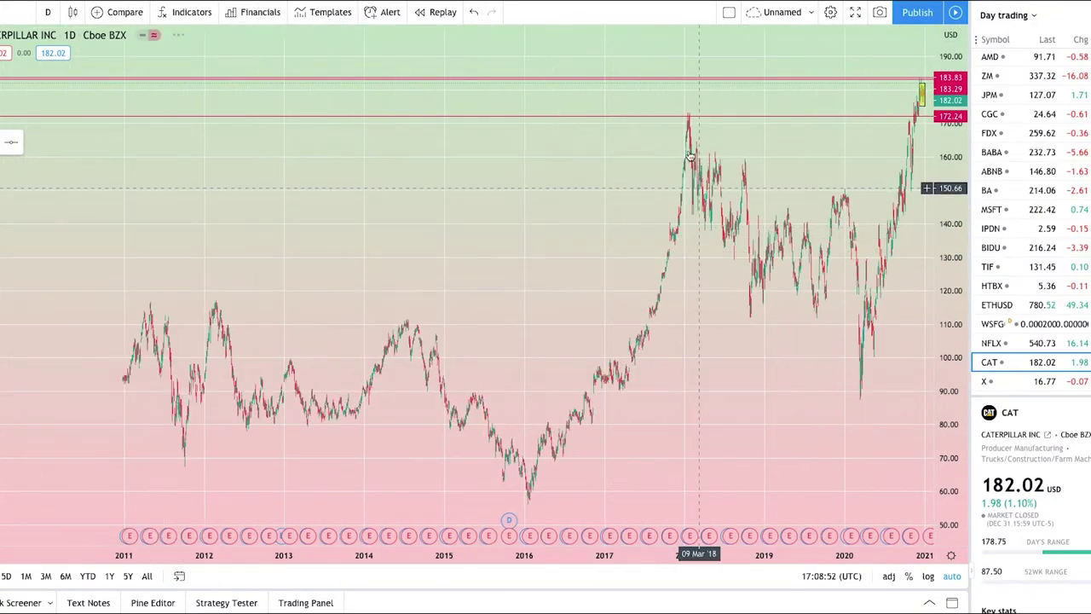
scroll(870, 130, "up", 10)
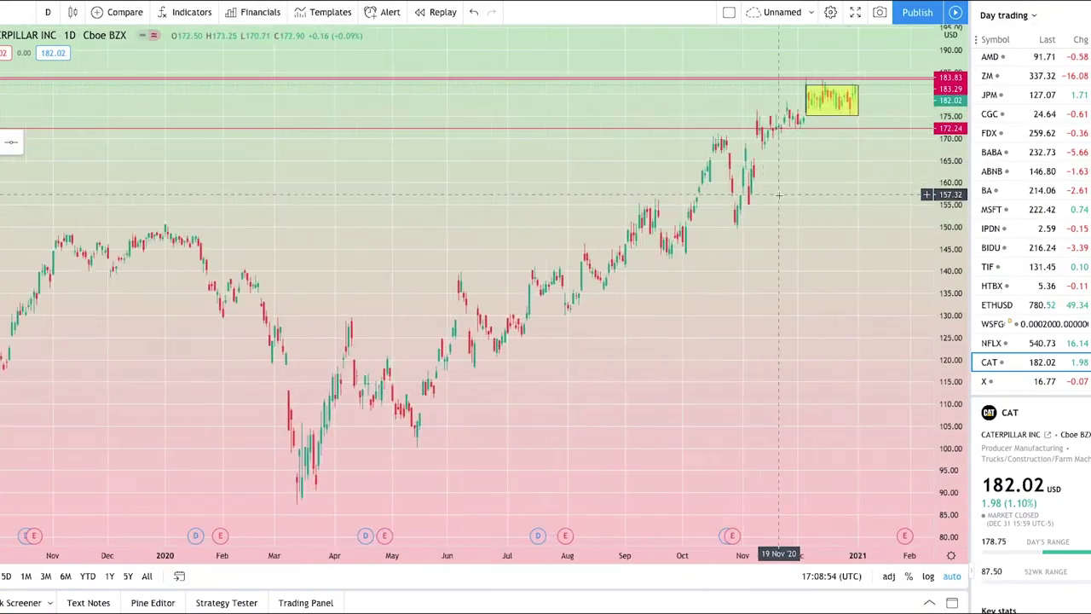
scroll(689, 211, "up", 4)
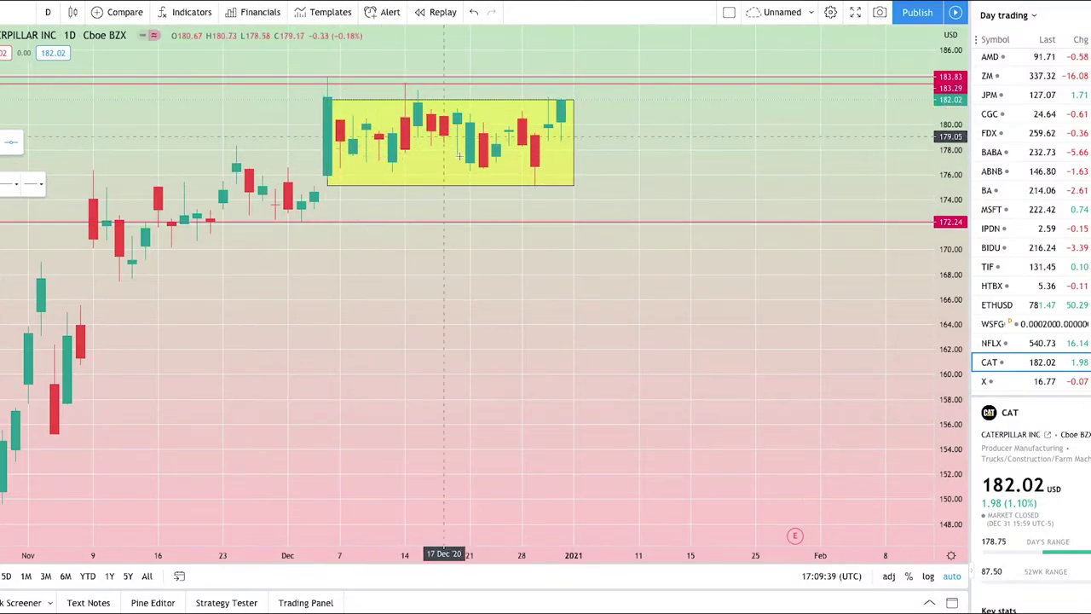
scroll(528, 191, "up", 3)
Add a red horizontal level at 168.31 below the 172.24 support.
scroll(506, 200, "down", 3)
left_click(455, 241)
scroll(632, 118, "up", 2)
scroll(597, 106, "up", 1)
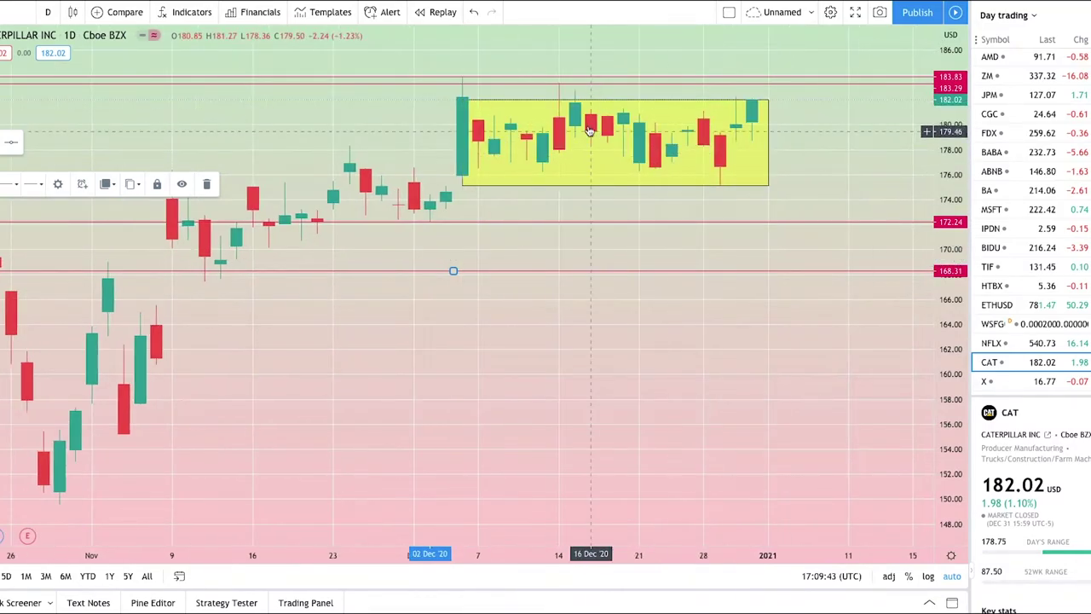
left_click(560, 93)
Fix the upper resistance line at 183.83 above the 183.29 level.
left_click(563, 89)
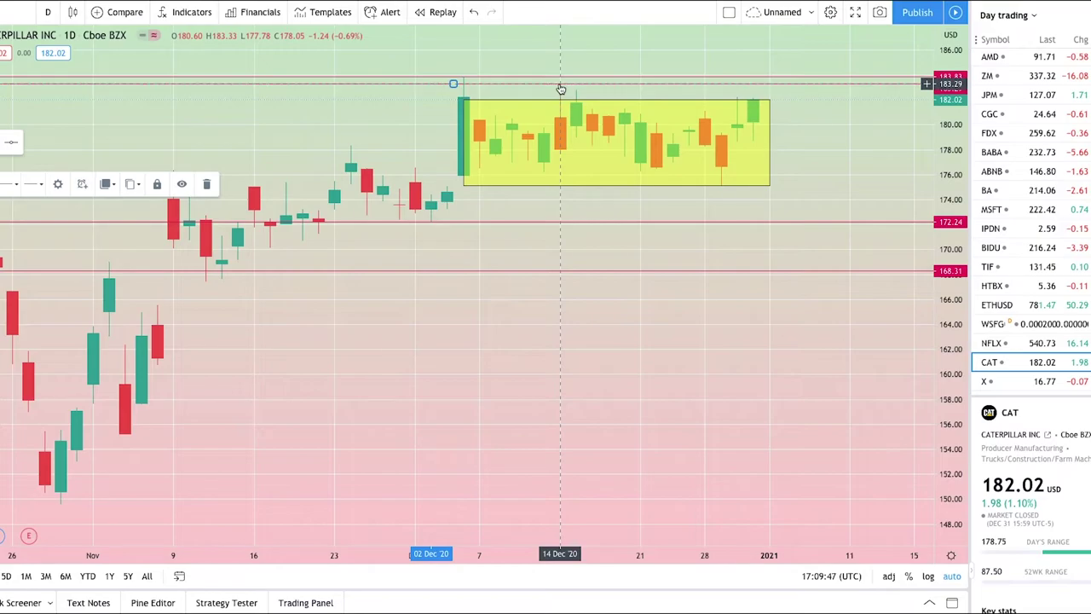
scroll(741, 223, "up", 3)
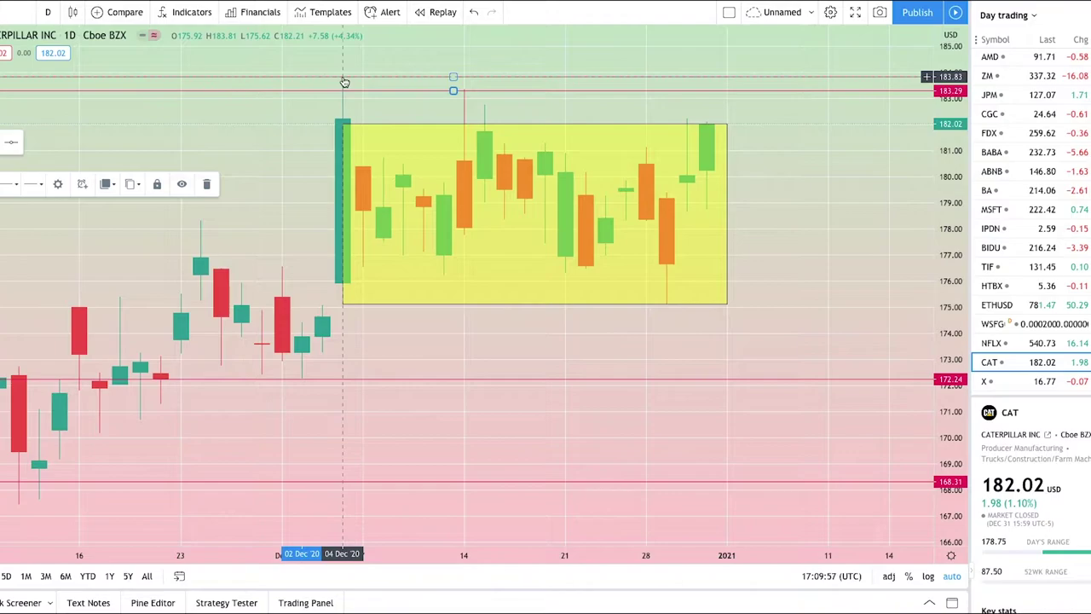
left_click(345, 82)
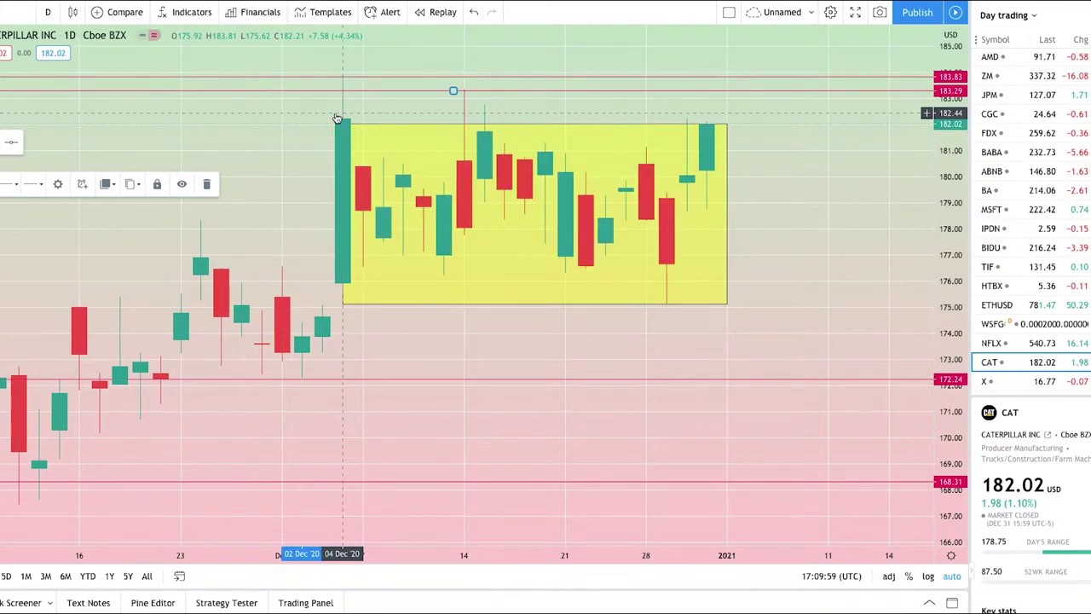
scroll(612, 250, "down", 5)
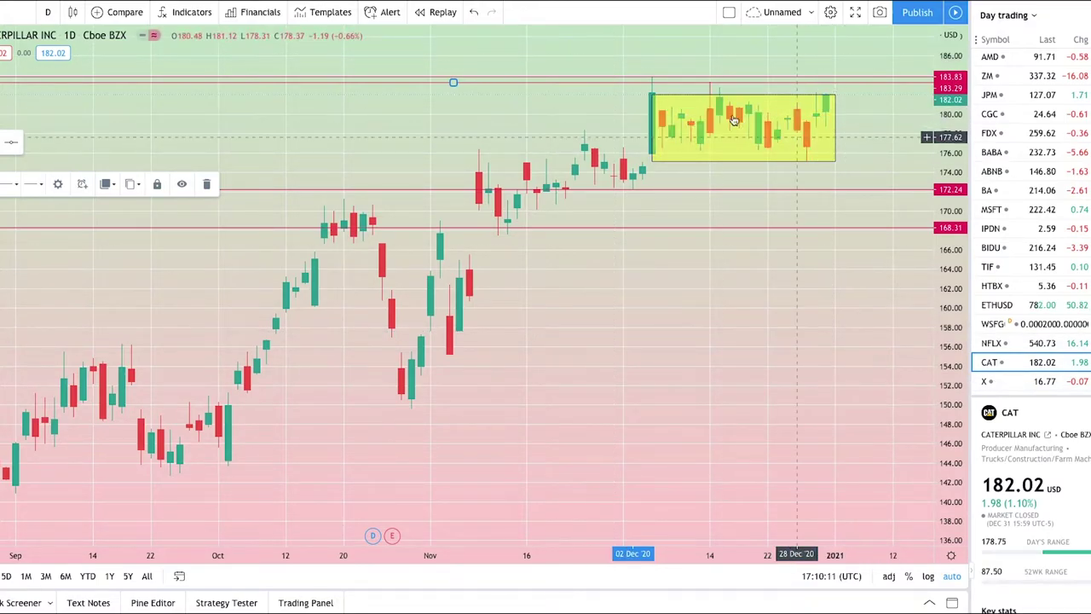
scroll(780, 350, "up", 4)
scroll(742, 369, "down", 5)
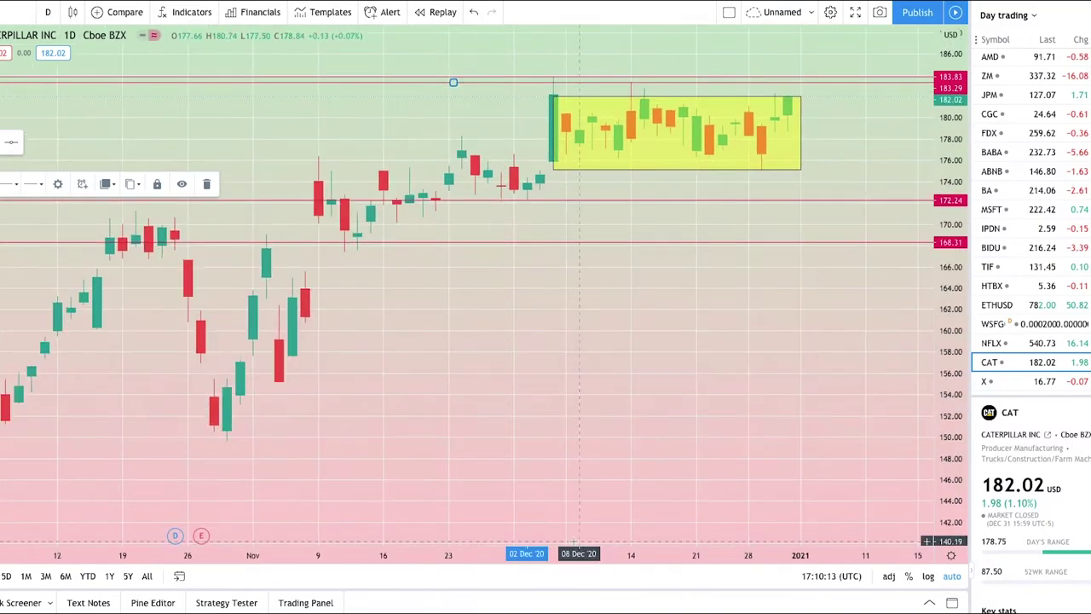
Switch to the NFLX chart and shift it to show space after 2021.
left_click(1032, 345)
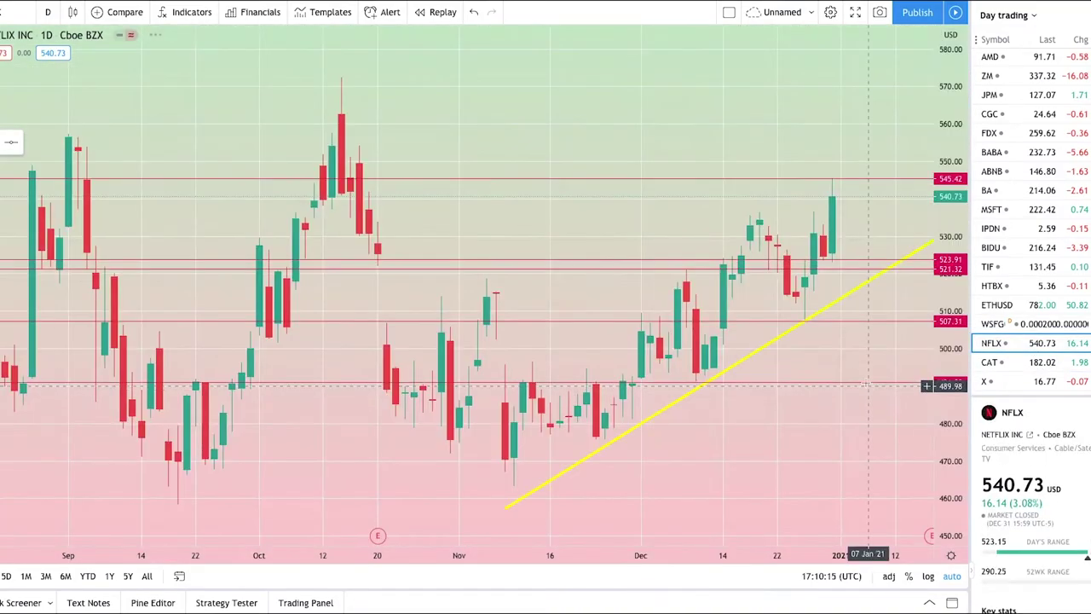
left_click_drag(801, 398, 601, 375)
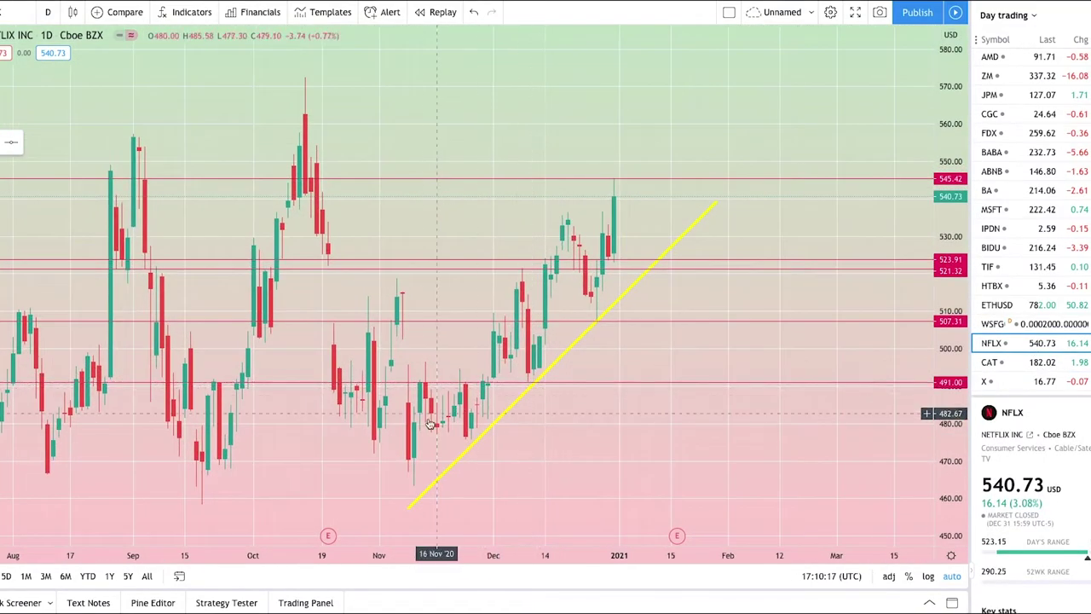
scroll(604, 368, "down", 2)
scroll(604, 369, "down", 2)
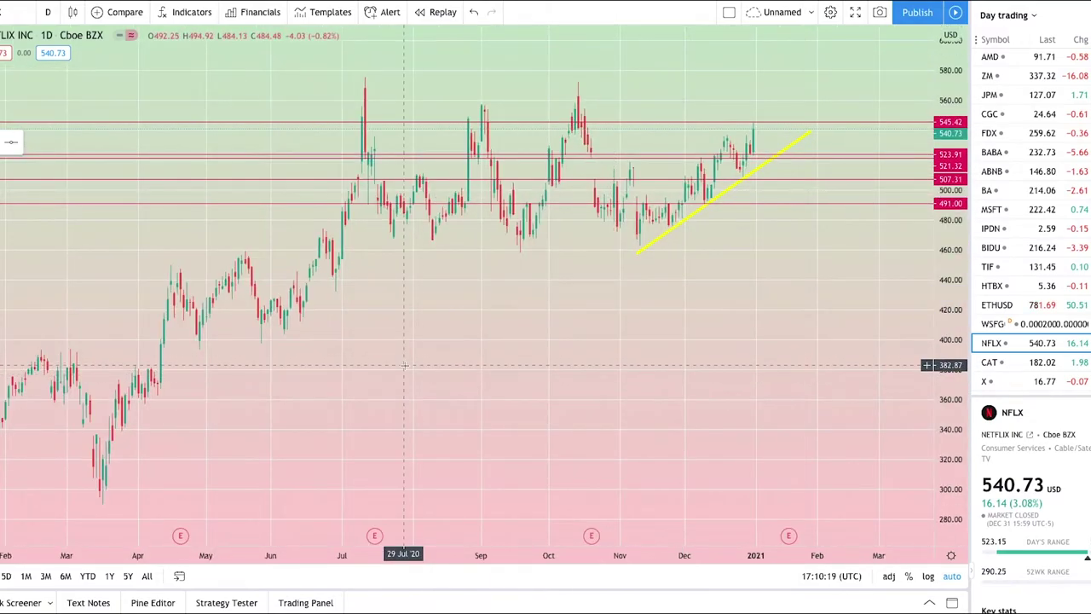
scroll(383, 363, "down", 2)
scroll(523, 279, "up", 2)
scroll(629, 256, "up", 2)
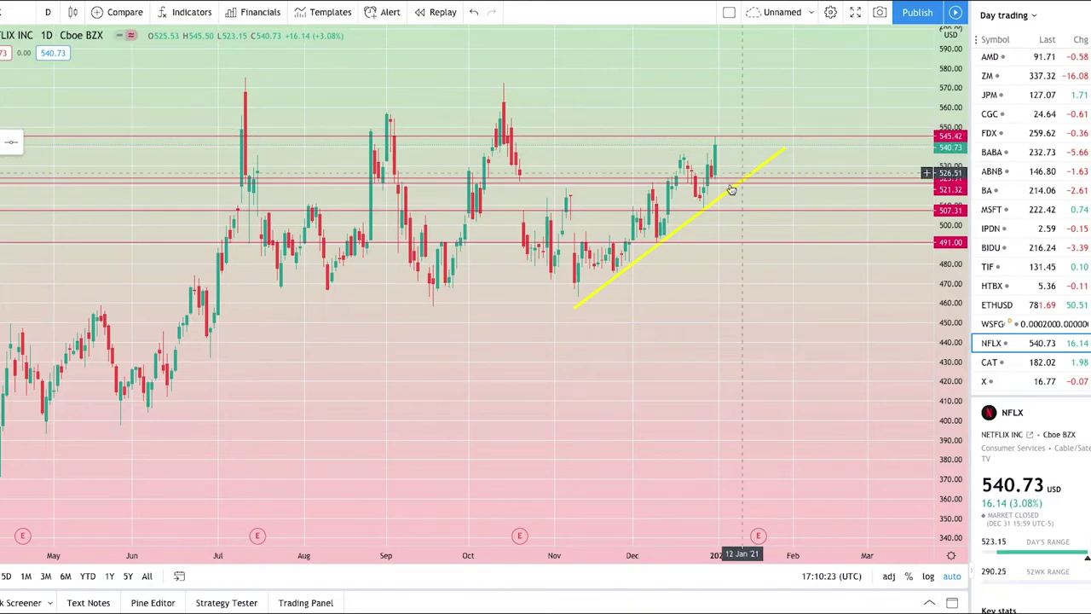
scroll(598, 317, "down", 4)
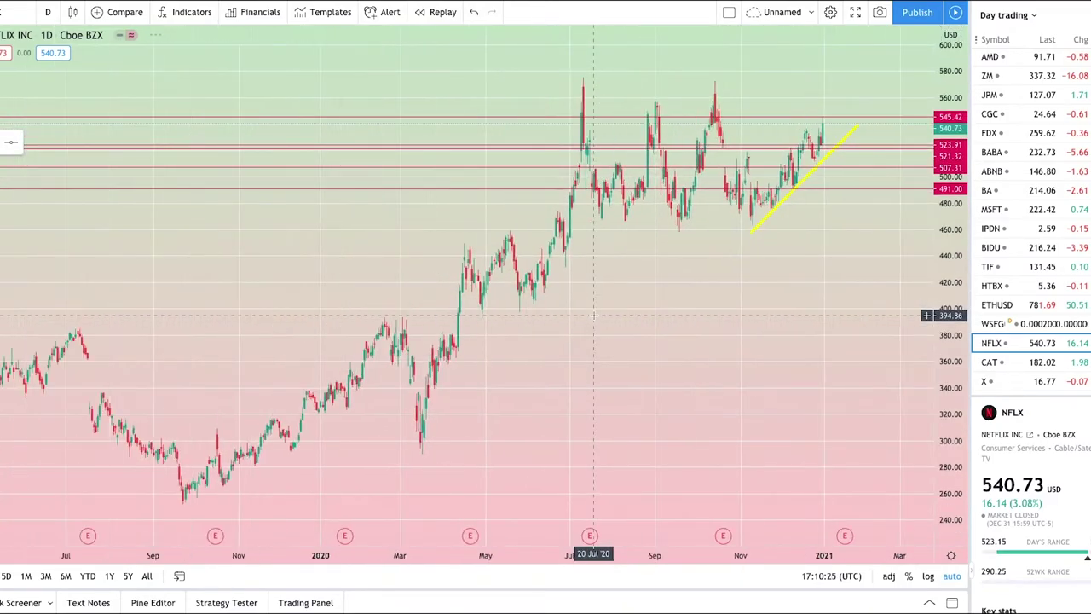
scroll(604, 336, "up", 2)
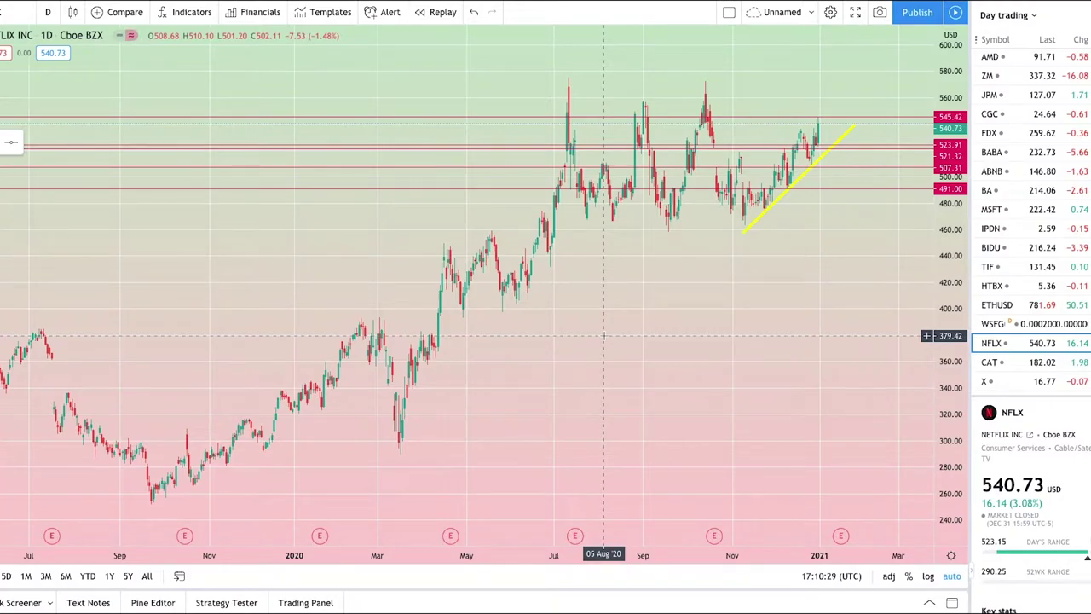
Pan NFLX back through earlier price history past the yellow trendline and red levels.
left_click_drag(180, 336, 254, 328)
scroll(596, 333, "up", 1)
scroll(595, 333, "up", 1)
left_click_drag(554, 324, 329, 316)
left_click_drag(673, 316, 321, 309)
left_click_drag(547, 307, 307, 306)
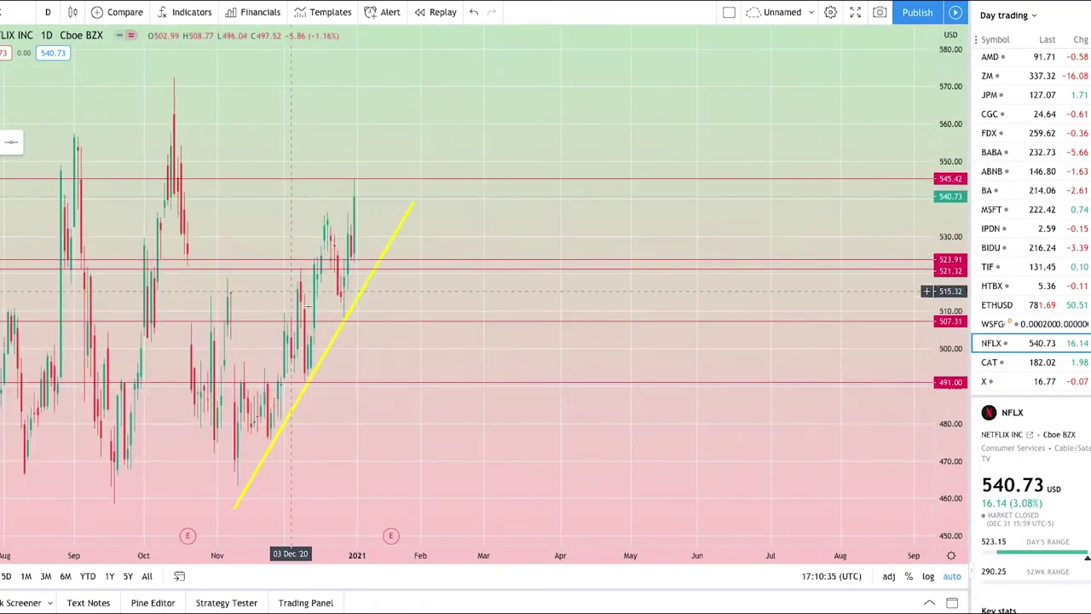
scroll(614, 392, "down", 3)
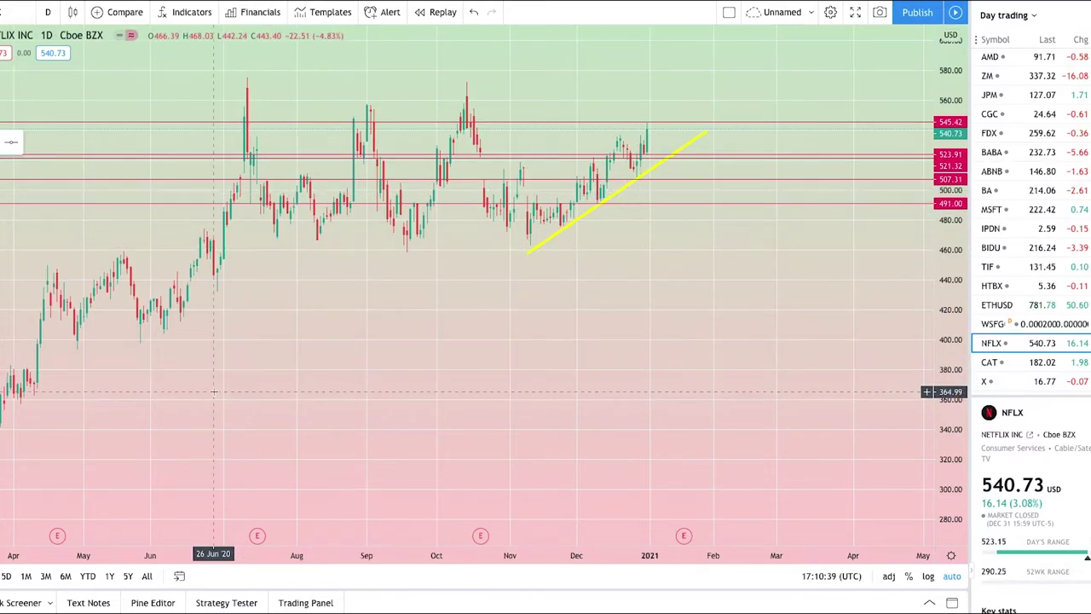
Frame and zoom into NFLX prices from mid-2019 through early 2020.
left_click_drag(239, 391, 636, 373)
left_click_drag(290, 368, 409, 366)
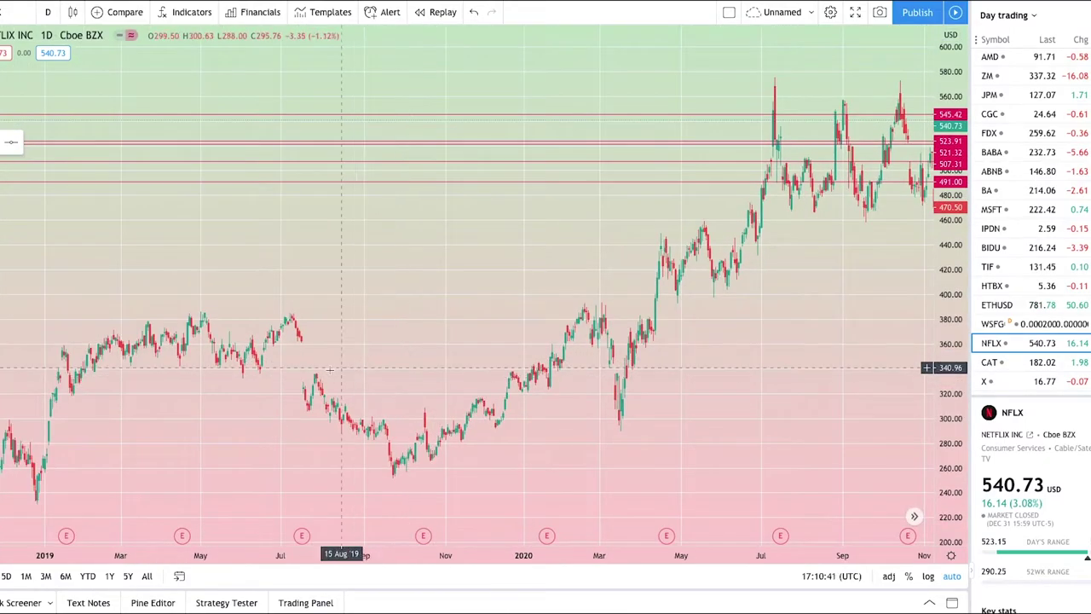
left_click_drag(324, 367, 442, 361)
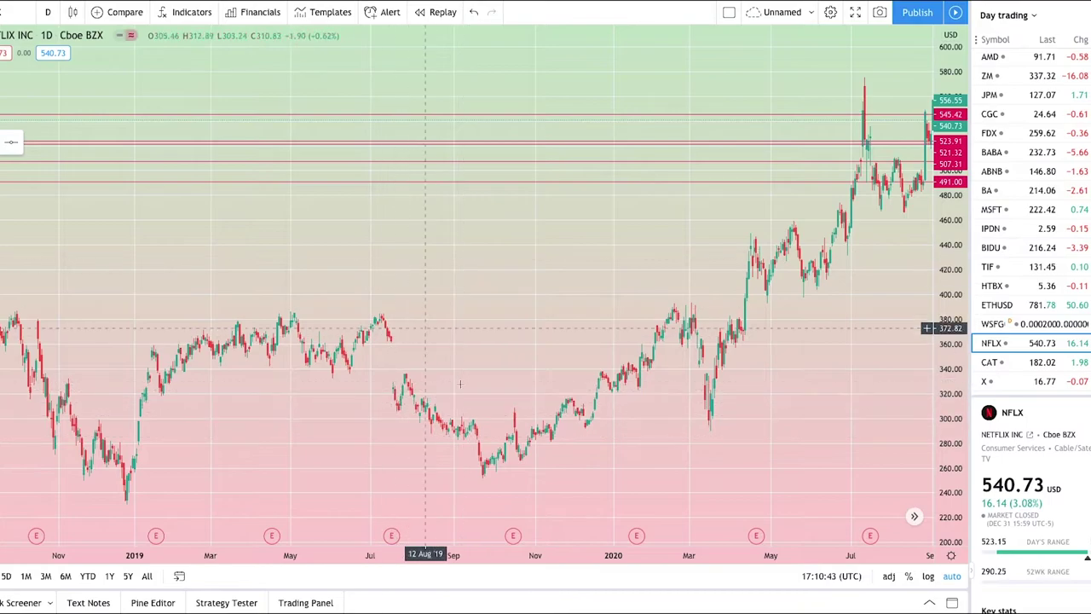
scroll(501, 316, "up", 5)
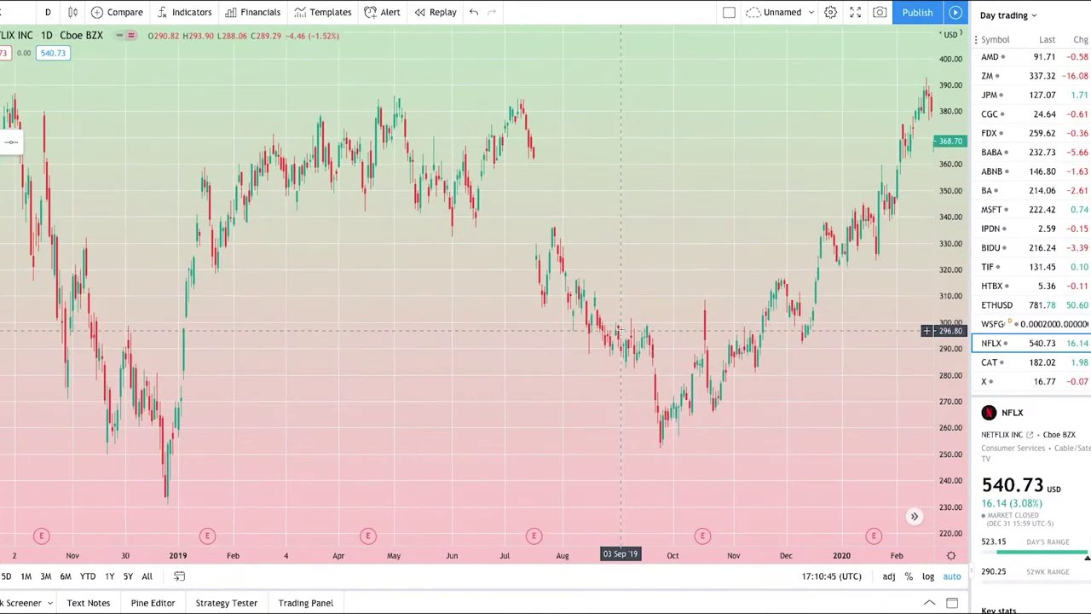
scroll(617, 334, "up", 2)
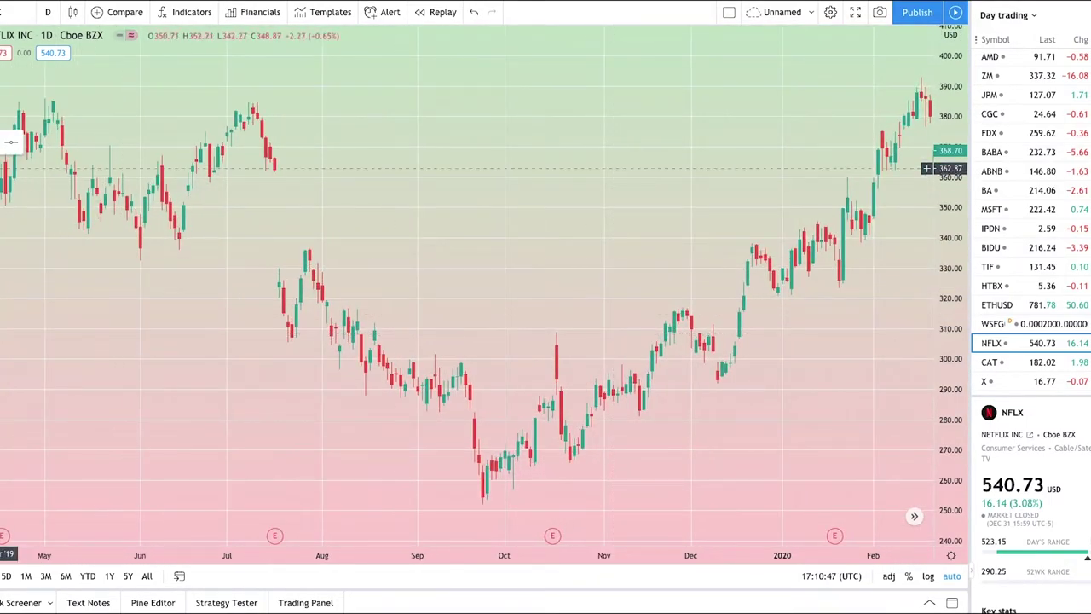
Draw a yellow trend line from the late-July 2019 high near 340 to about 253 in November.
left_click(10, 141)
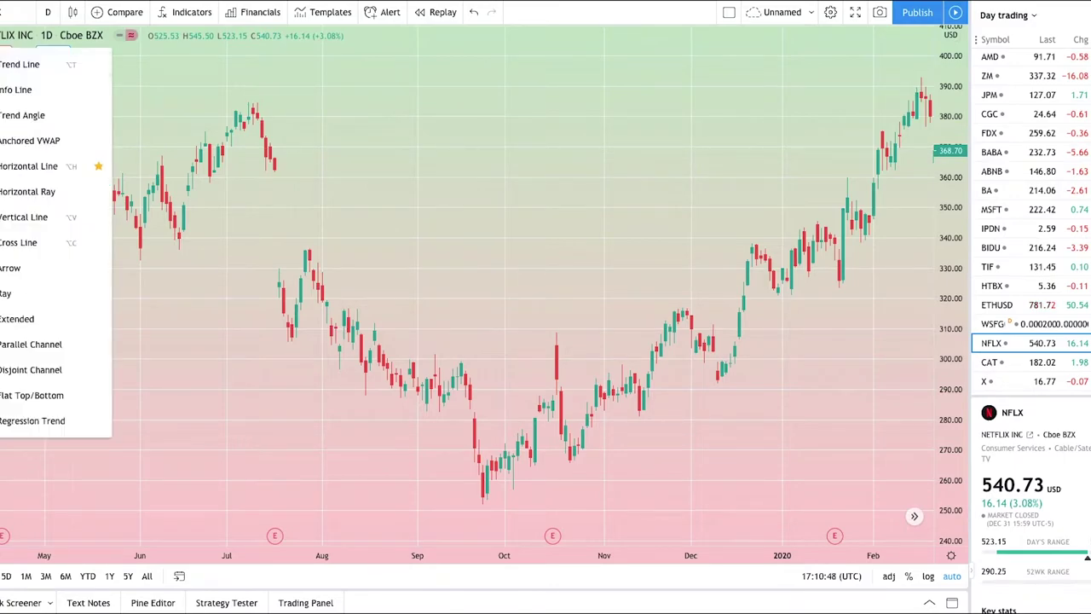
left_click(25, 64)
left_click(292, 237)
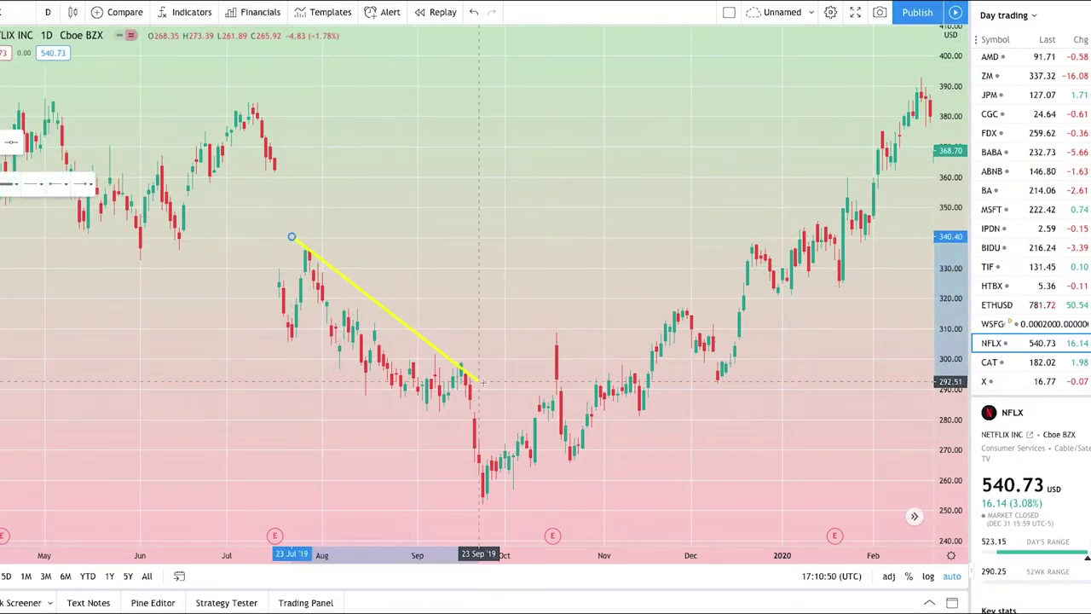
left_click(657, 500)
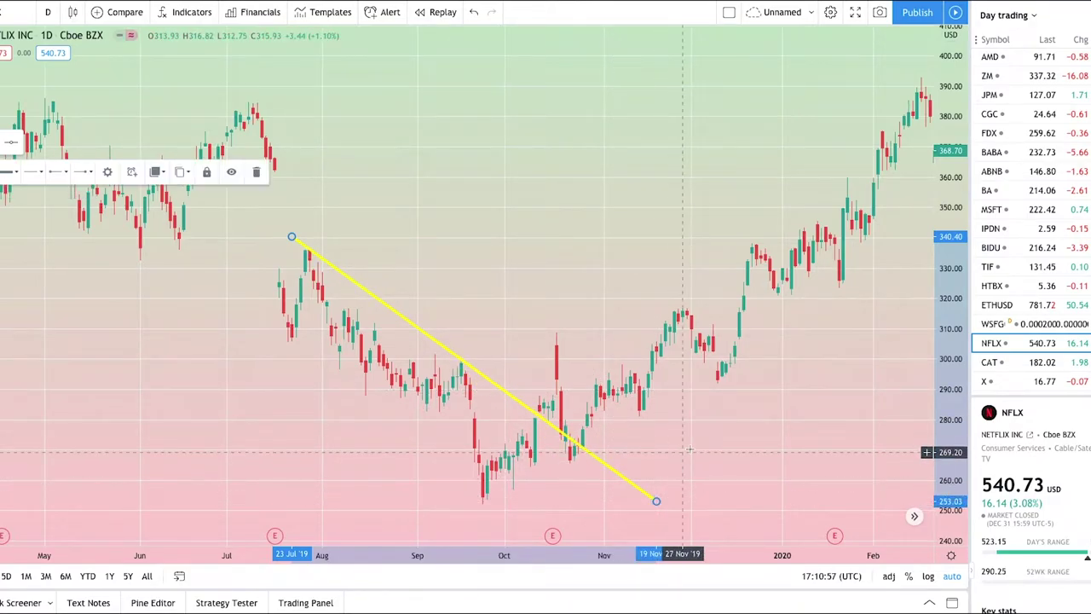
left_click(751, 461)
Zoom and pan NFLX back to mid-2020 through January 2021 to check the drawings.
scroll(648, 460, "down", 5)
scroll(643, 452, "up", 5)
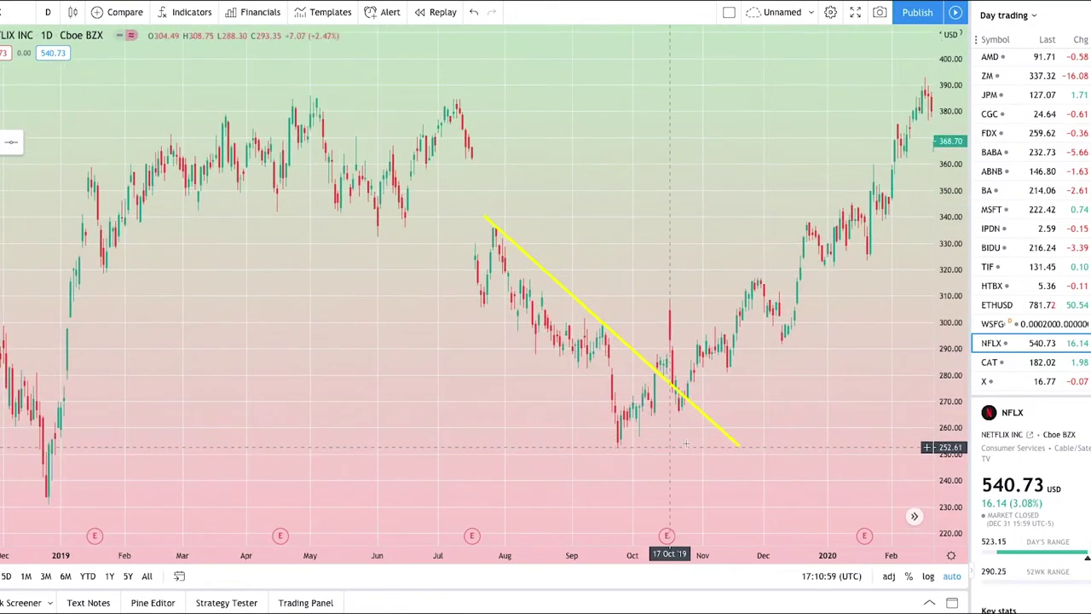
left_click_drag(668, 439, 648, 358)
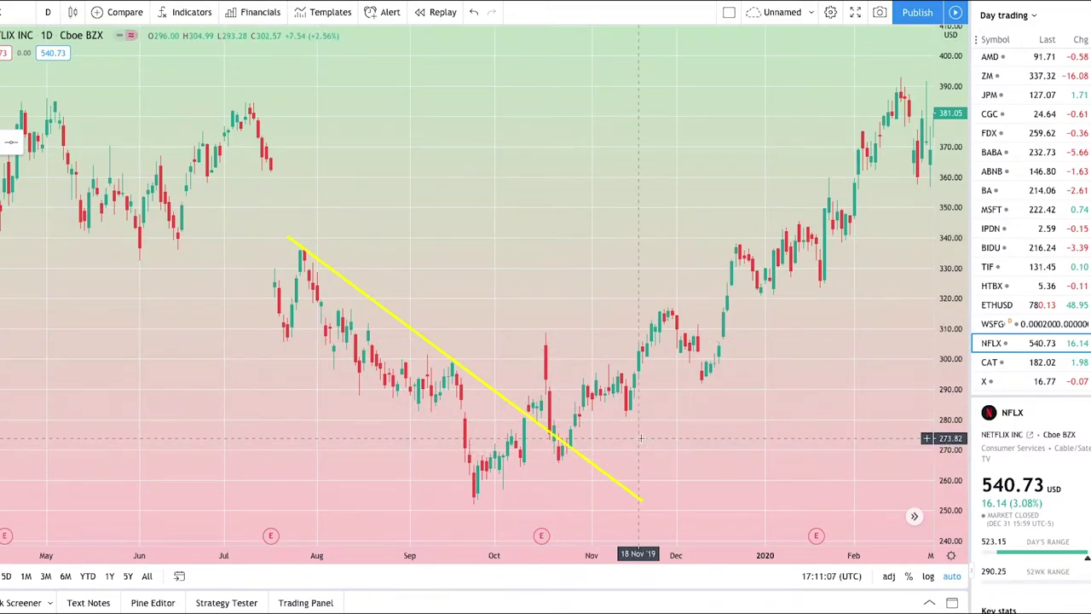
scroll(640, 446, "down", 3)
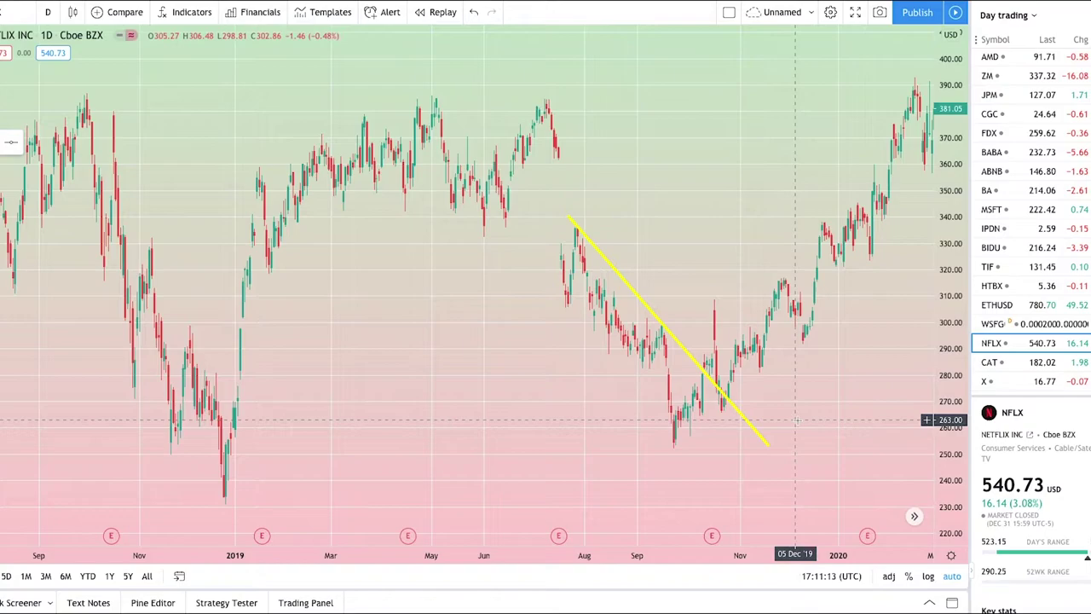
scroll(838, 398, "up", 3)
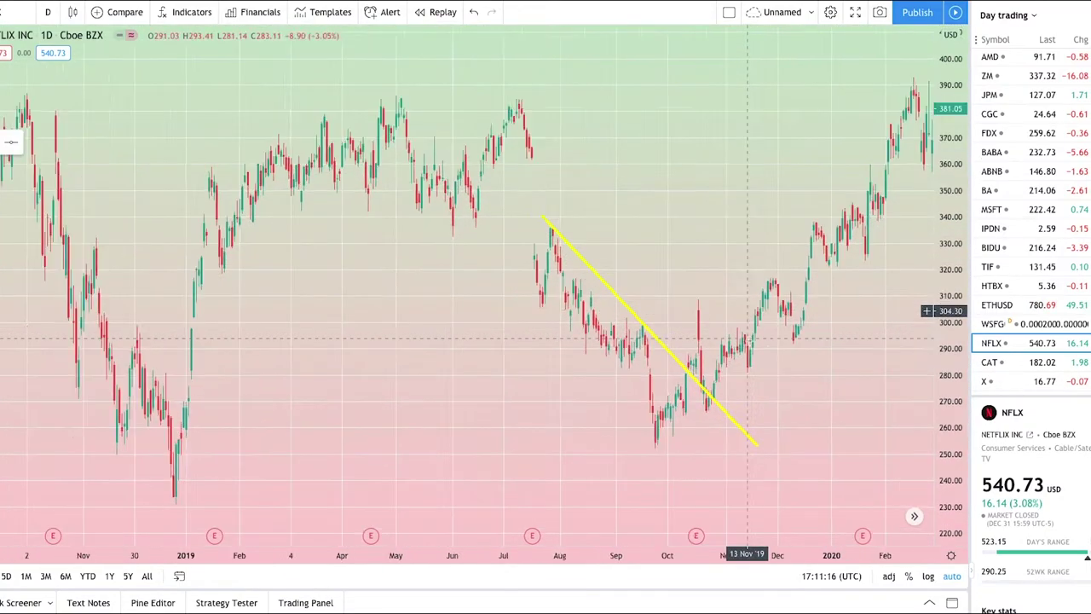
scroll(735, 416, "down", 3)
scroll(441, 324, "right", 10)
scroll(511, 247, "up", 5)
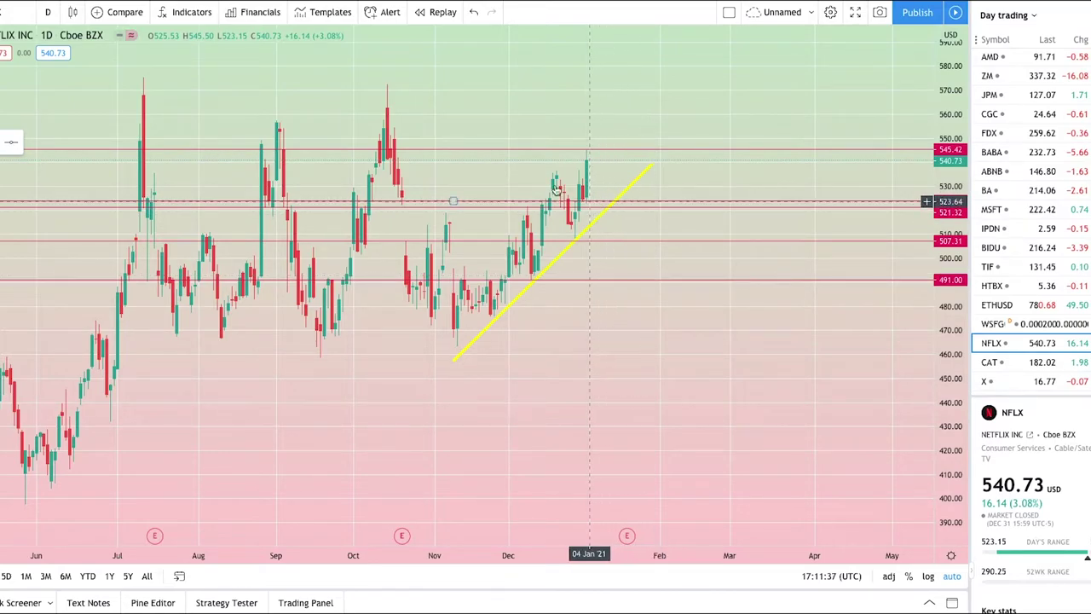
scroll(528, 358, "up", 3)
scroll(687, 385, "down", 3)
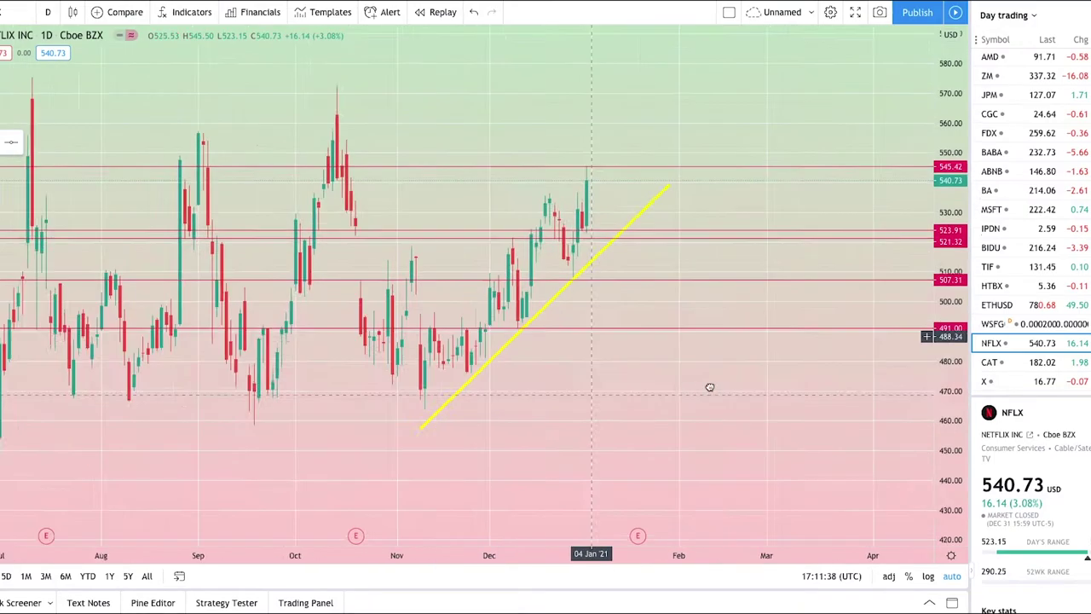
scroll(648, 312, "up", 3)
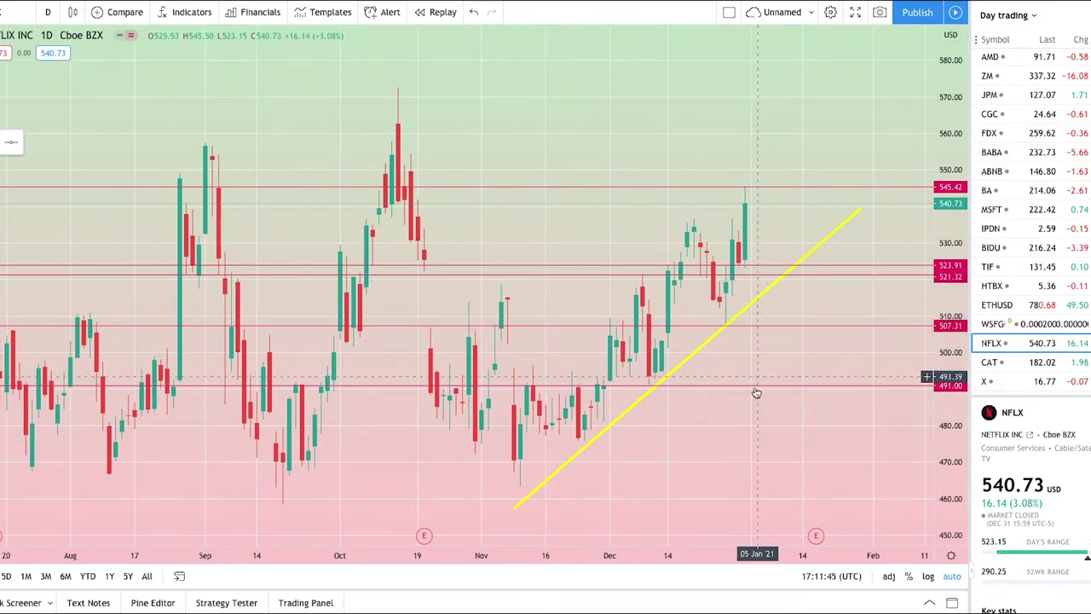
scroll(741, 341, "down", 3)
scroll(713, 307, "up", 2)
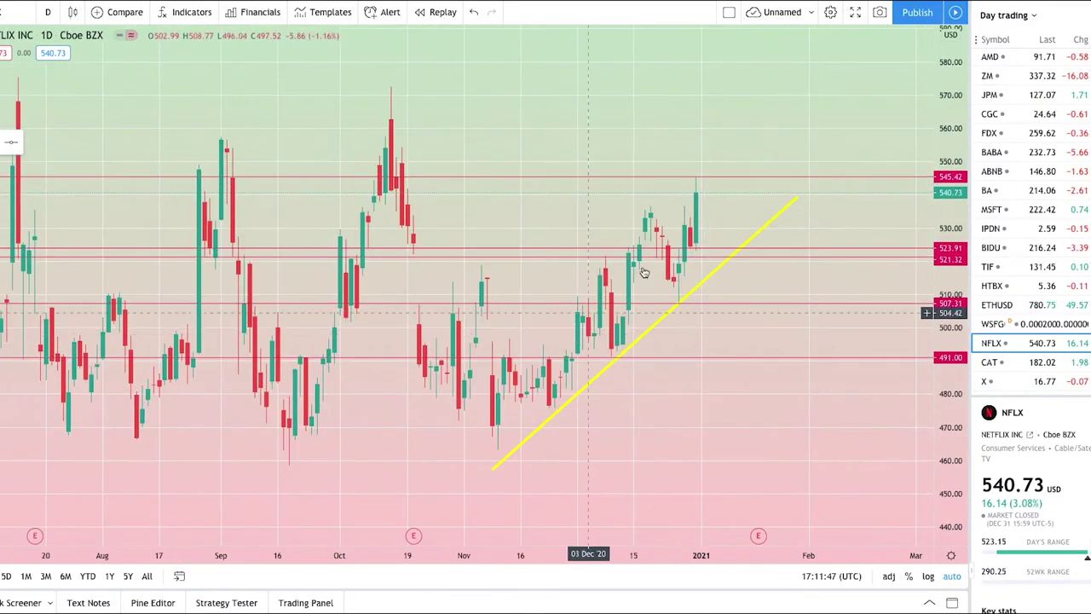
scroll(700, 355, "up", 1)
scroll(698, 345, "up", 1)
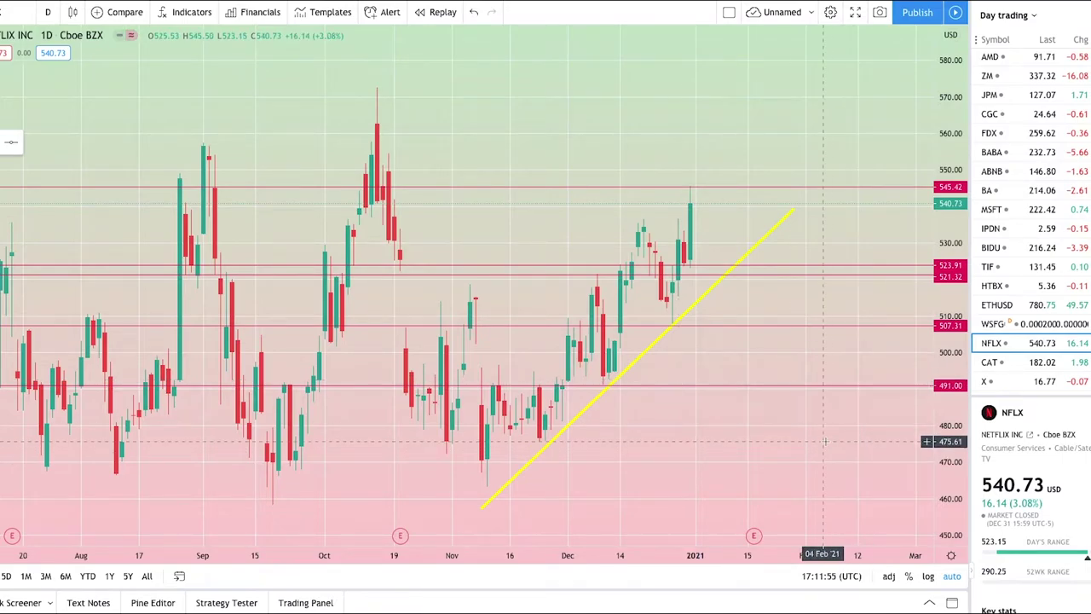
scroll(806, 435, "up", 1)
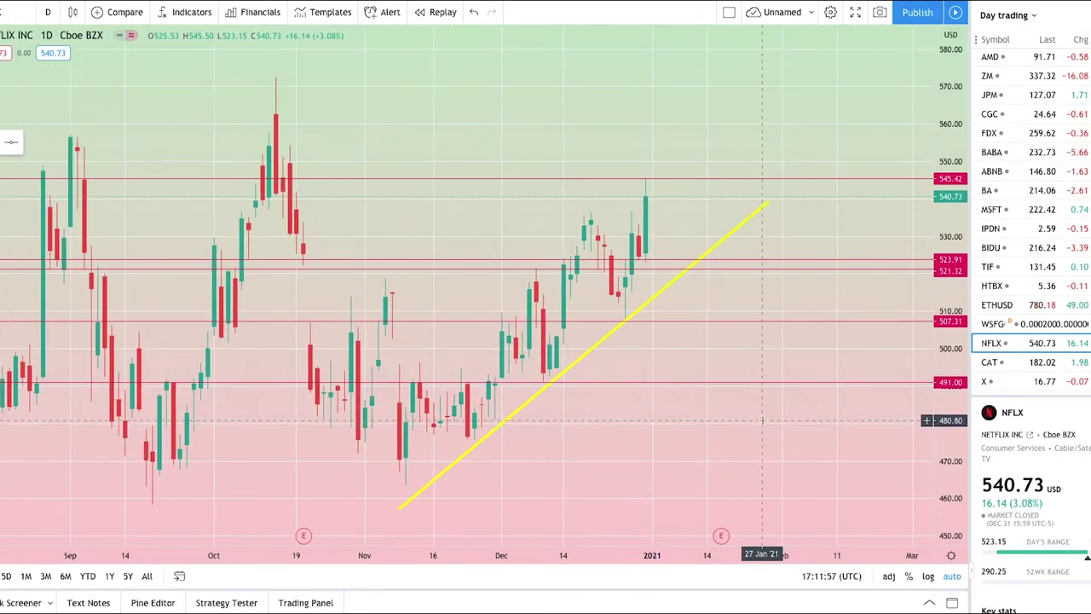
scroll(762, 421, "down", 3)
scroll(746, 328, "up", 3)
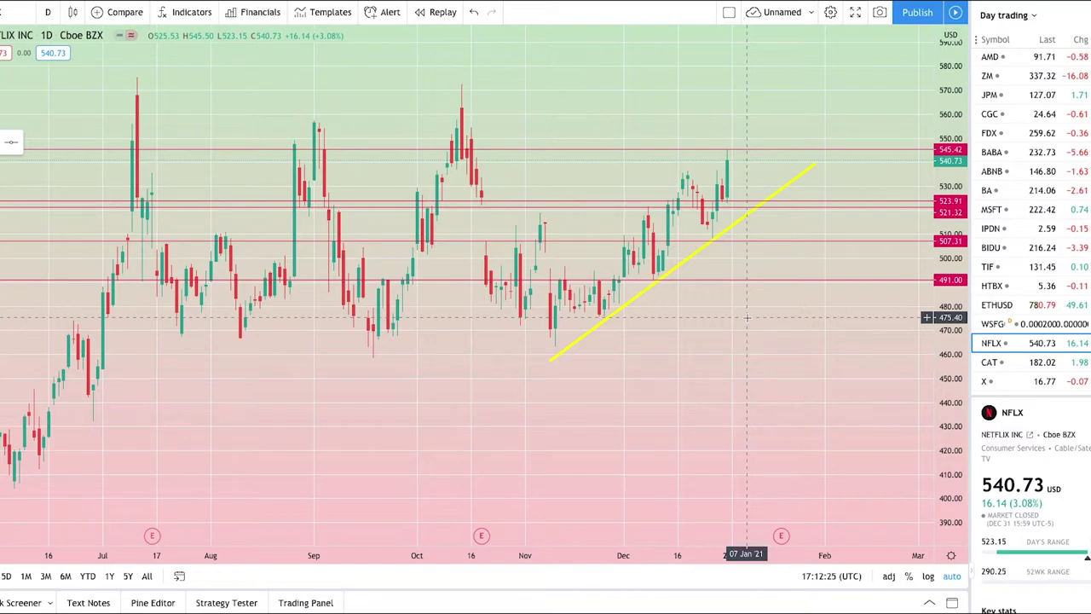
scroll(537, 256, "up", 3)
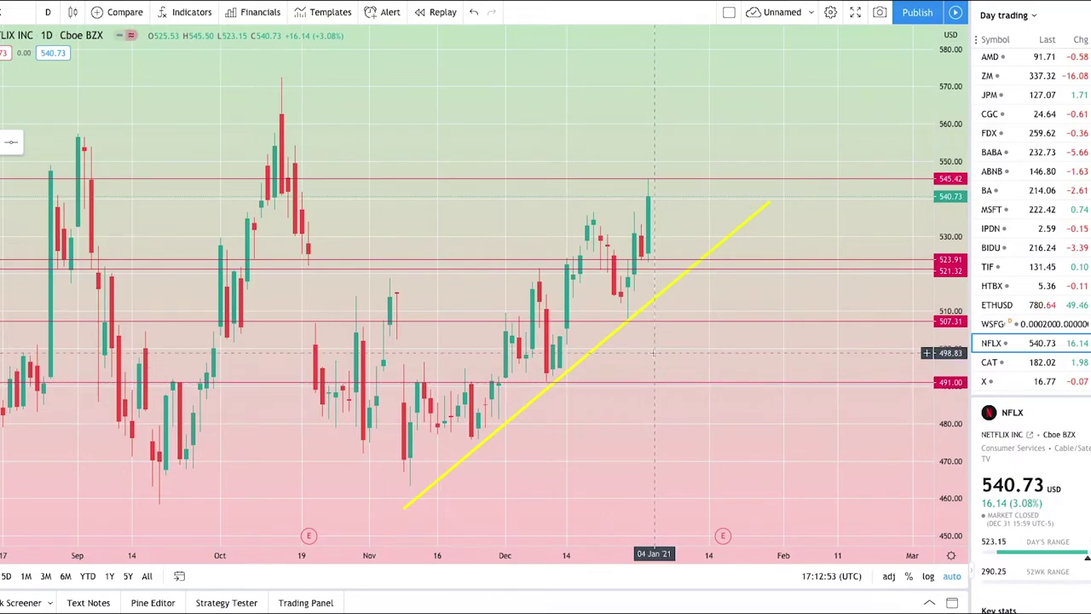
scroll(663, 399, "up", 2)
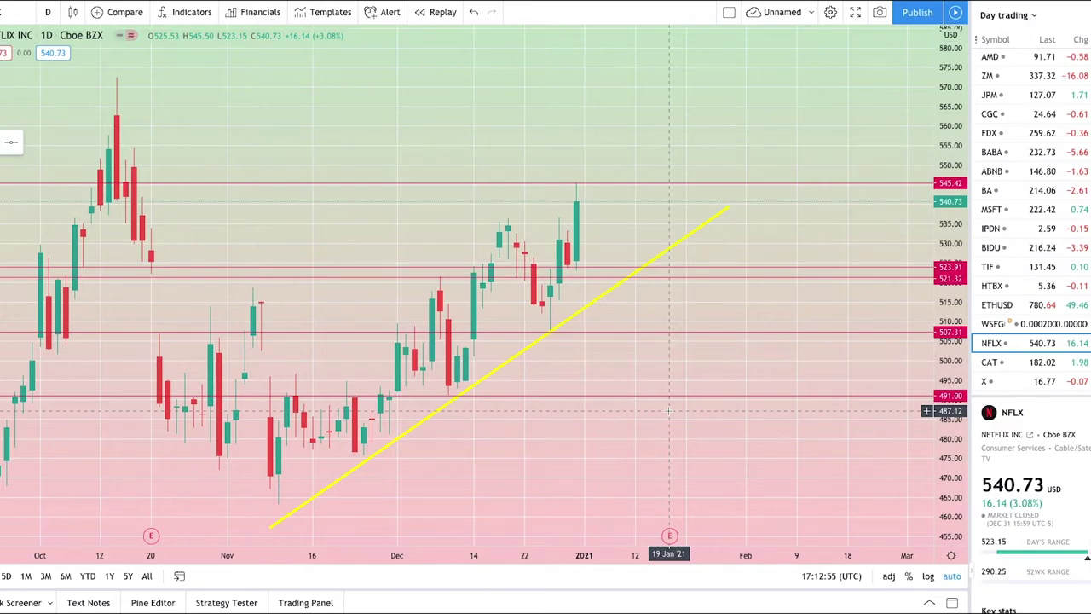
scroll(682, 400, "down", 3)
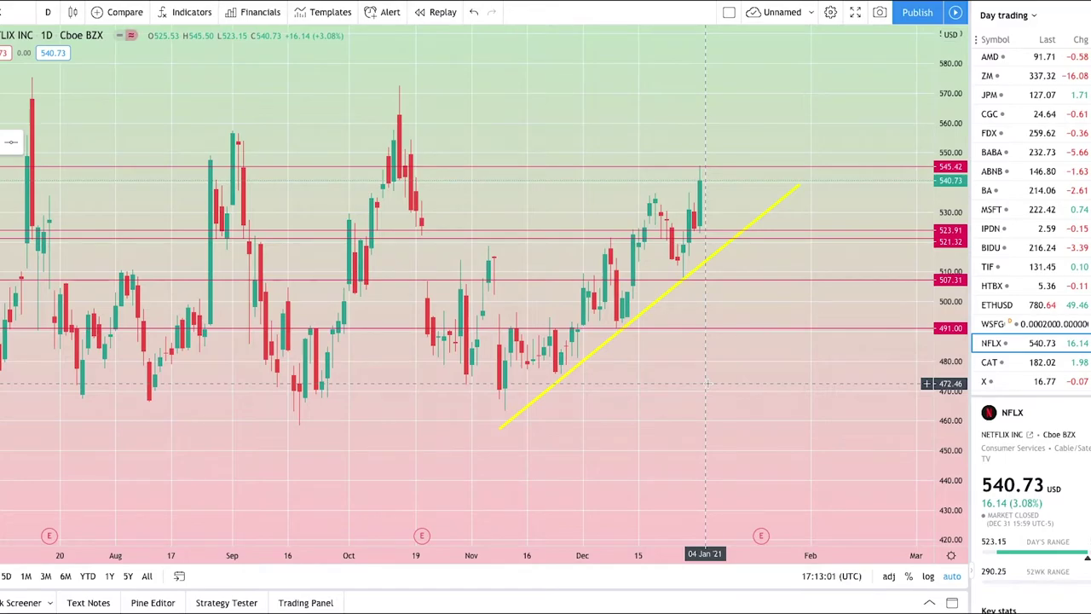
scroll(704, 384, "down", 3)
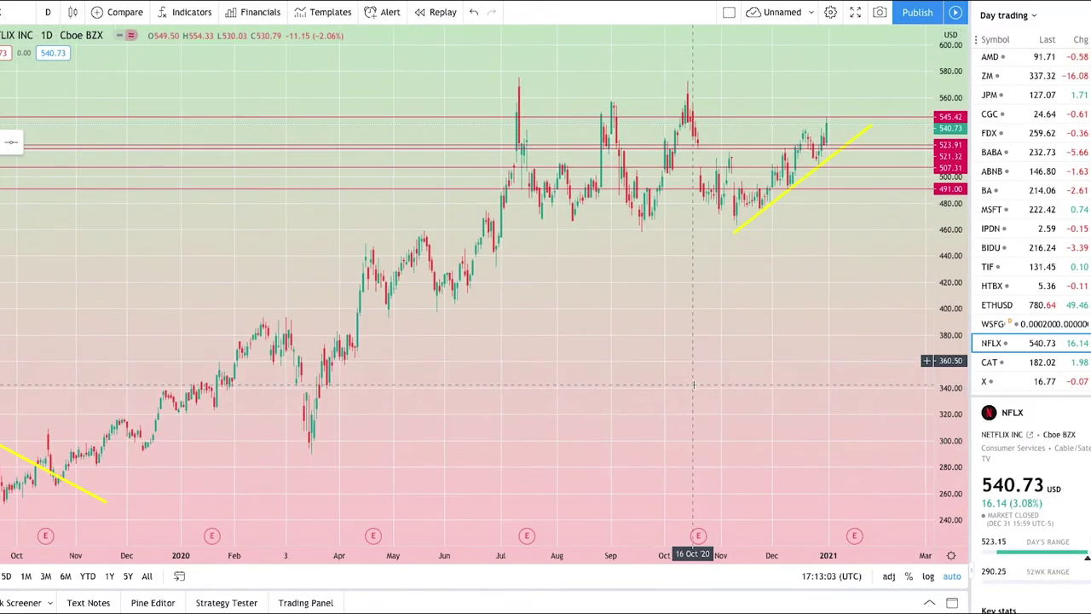
scroll(857, 352, "up", 3)
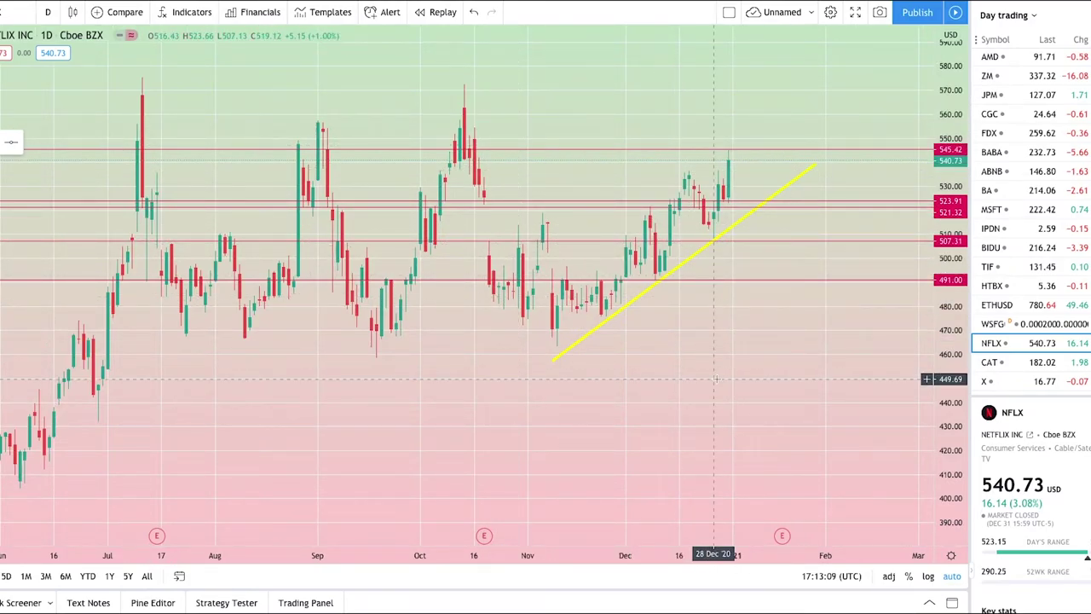
scroll(674, 324, "up", 3)
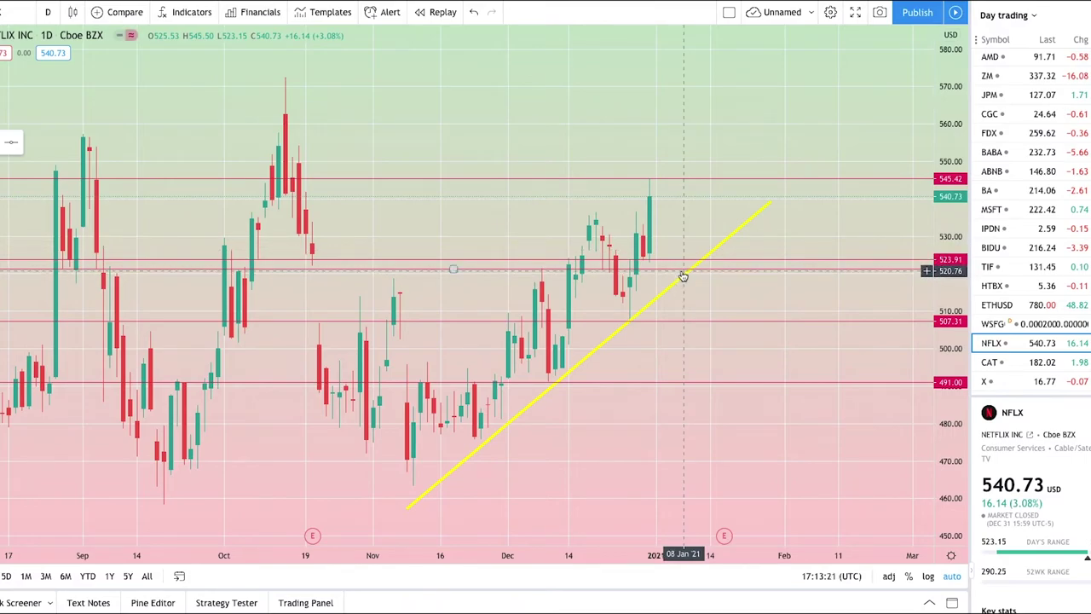
scroll(733, 415, "down", 2)
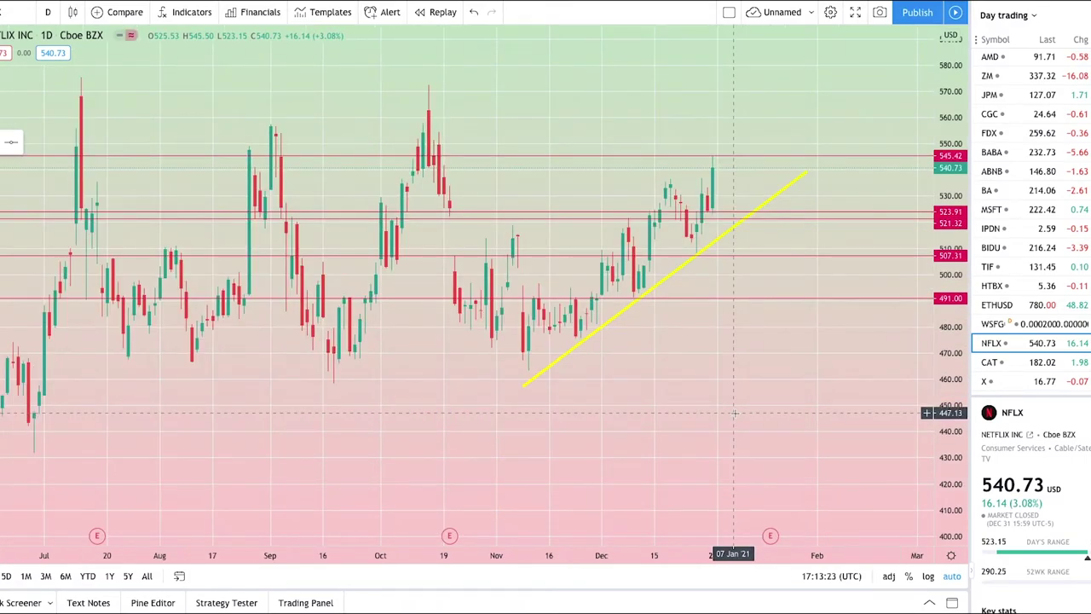
scroll(708, 409, "up", 2)
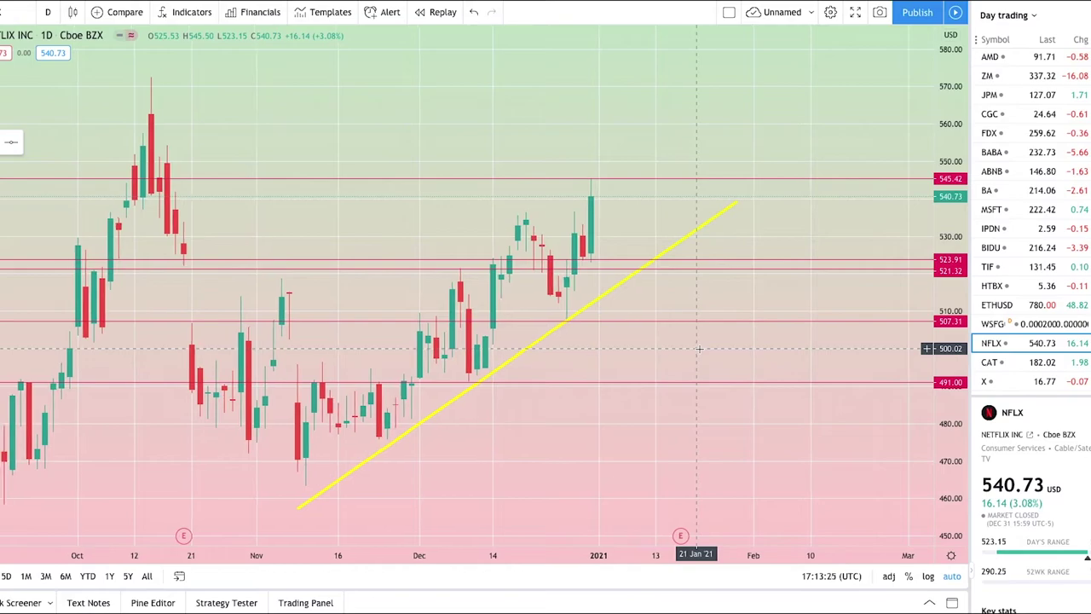
scroll(699, 348, "down", 3)
scroll(699, 348, "down", 2)
scroll(730, 315, "up", 5)
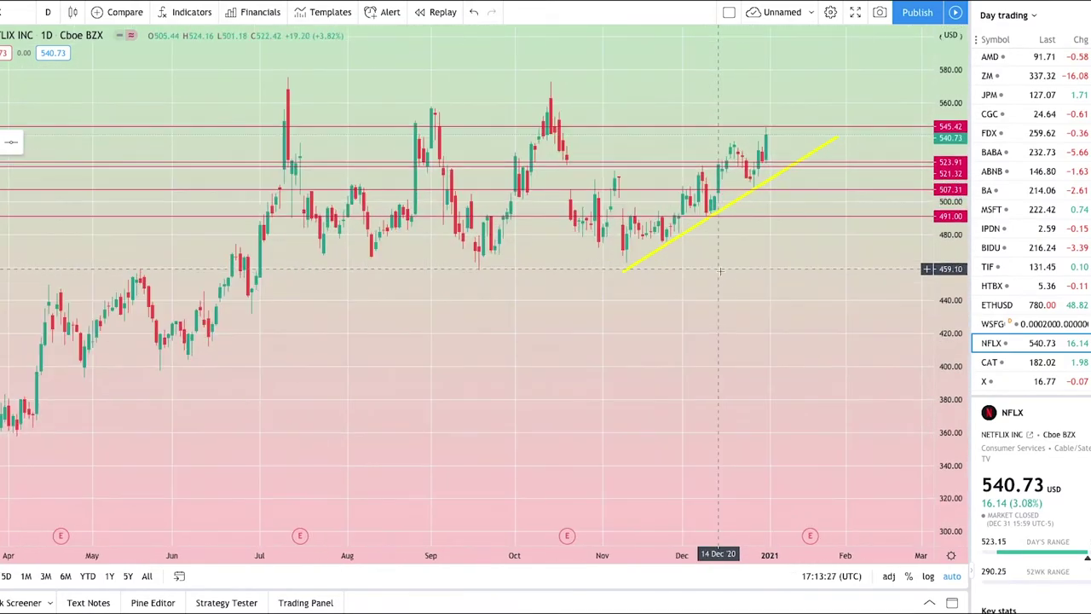
scroll(753, 294, "down", 4)
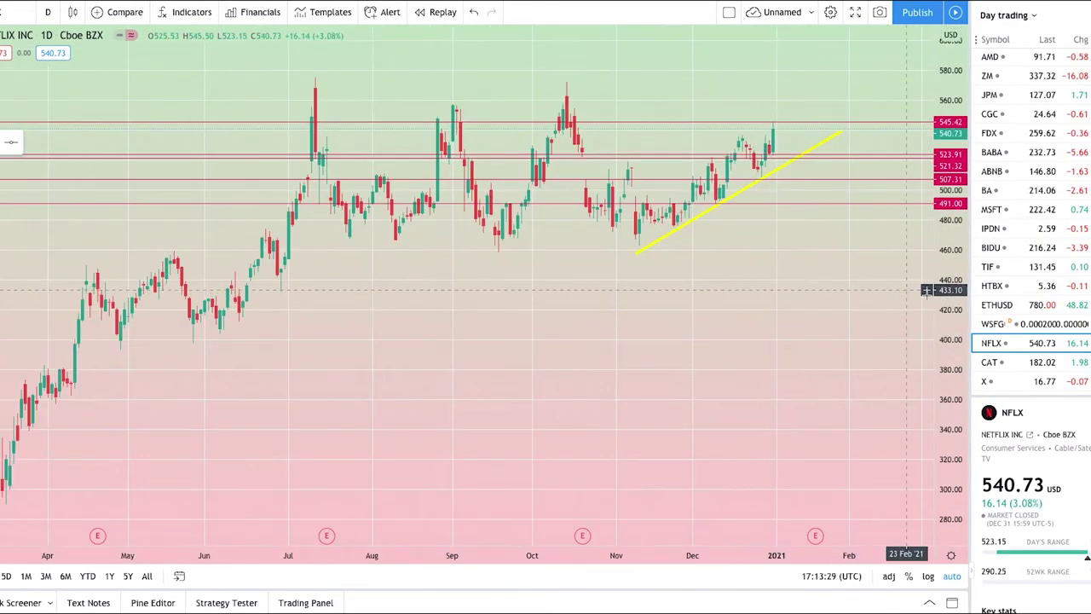
left_click(1015, 383)
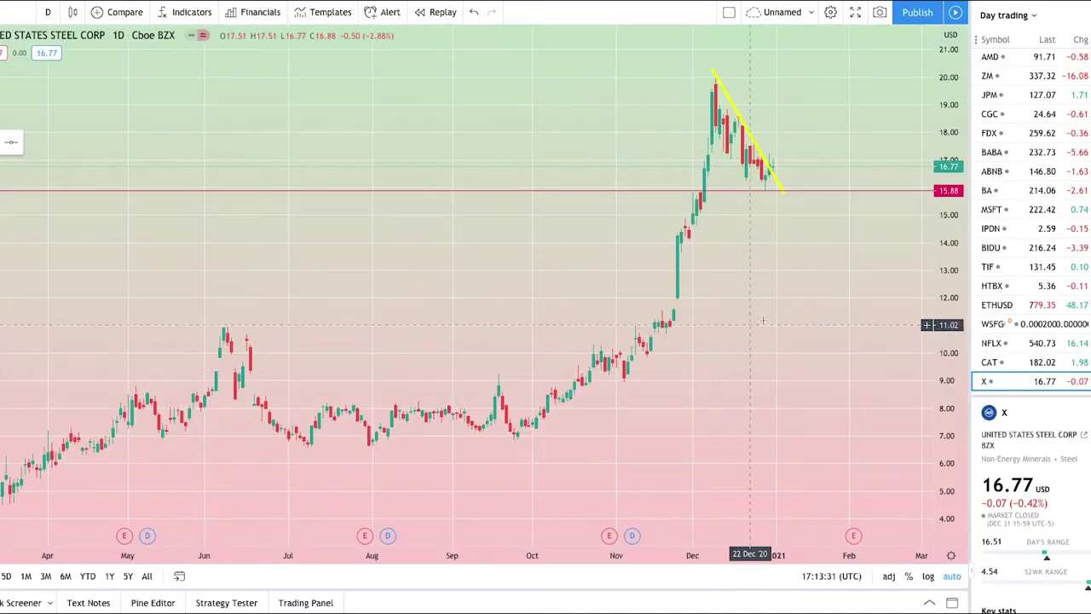
Zoom and pan the United States Steel chart to centre the December candles.
scroll(765, 307, "up", 3)
scroll(545, 324, "up", 2)
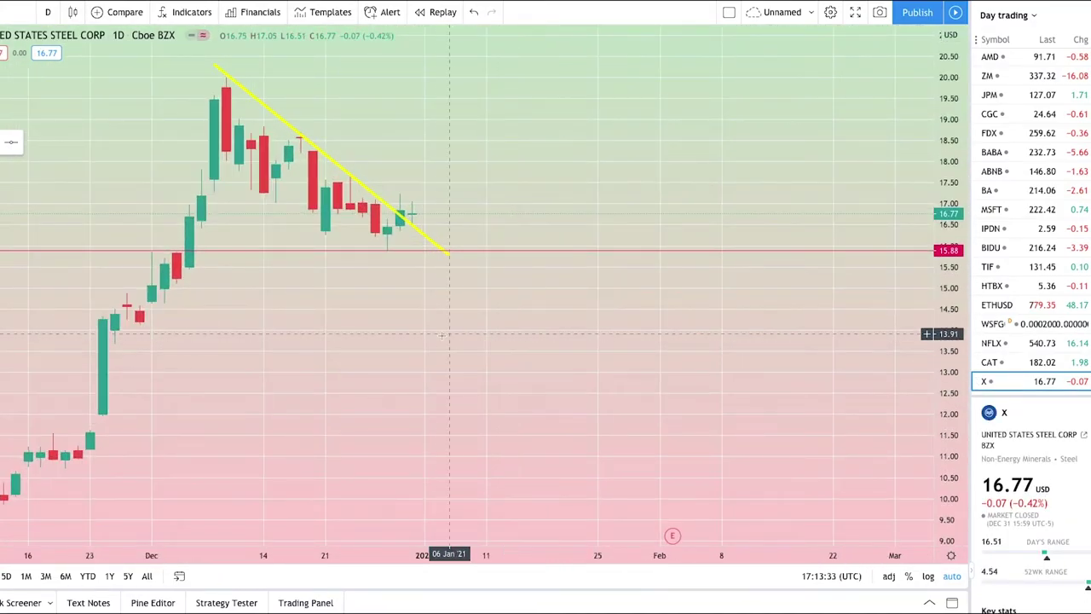
left_click_drag(452, 337, 721, 375)
scroll(625, 300, "up", 2)
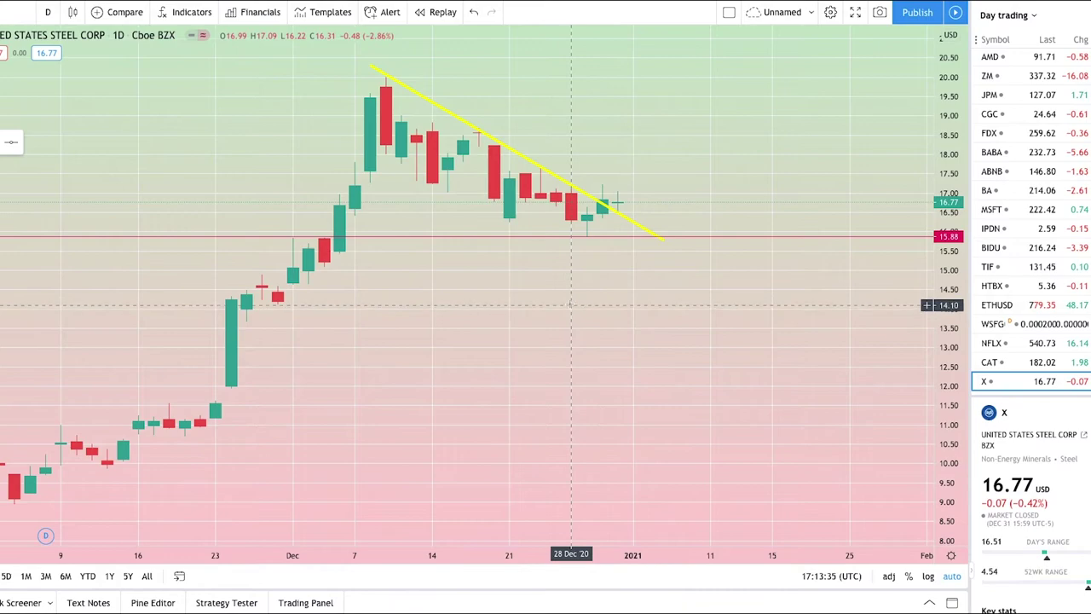
left_click_drag(570, 304, 470, 331)
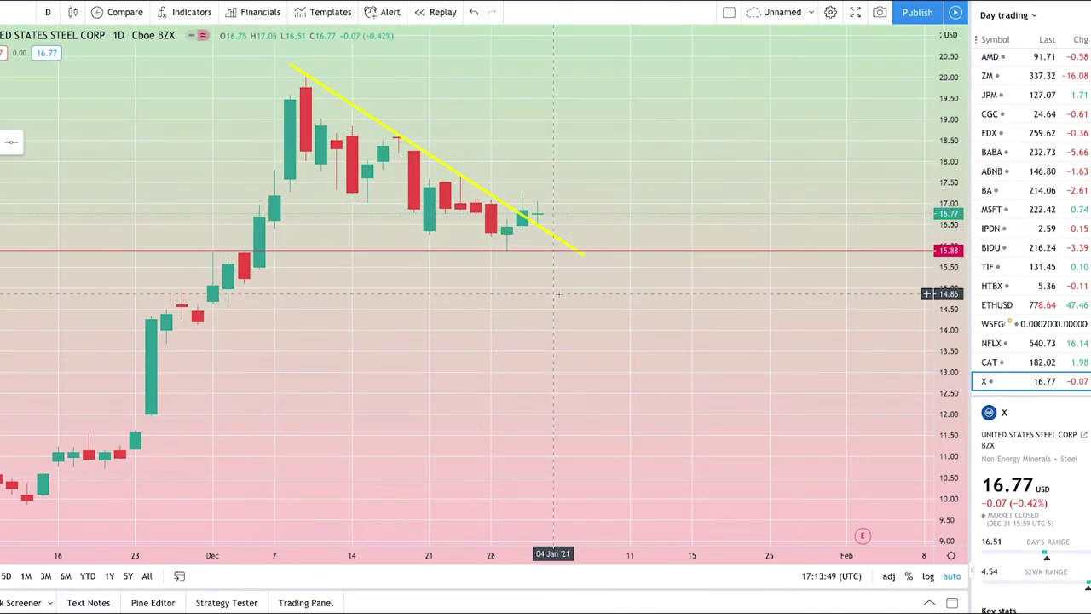
scroll(556, 294, "up", 1)
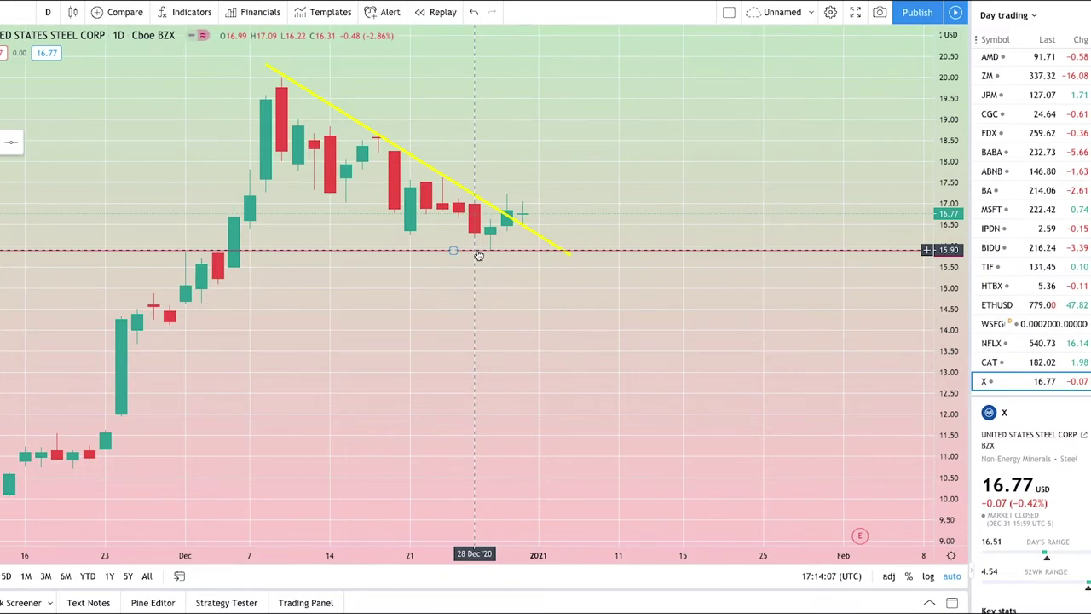
Move the red support line to 15.88 beneath the yellow downtrend line.
left_click_drag(479, 256, 480, 257)
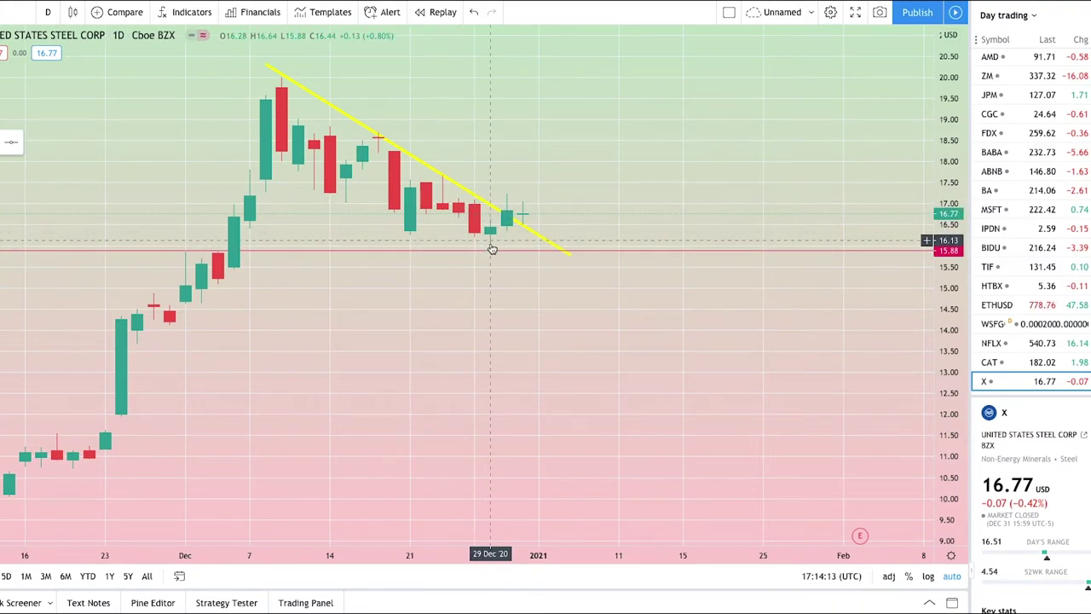
scroll(490, 256, "up", 3)
scroll(384, 375, "down", 4)
scroll(682, 341, "up", 5)
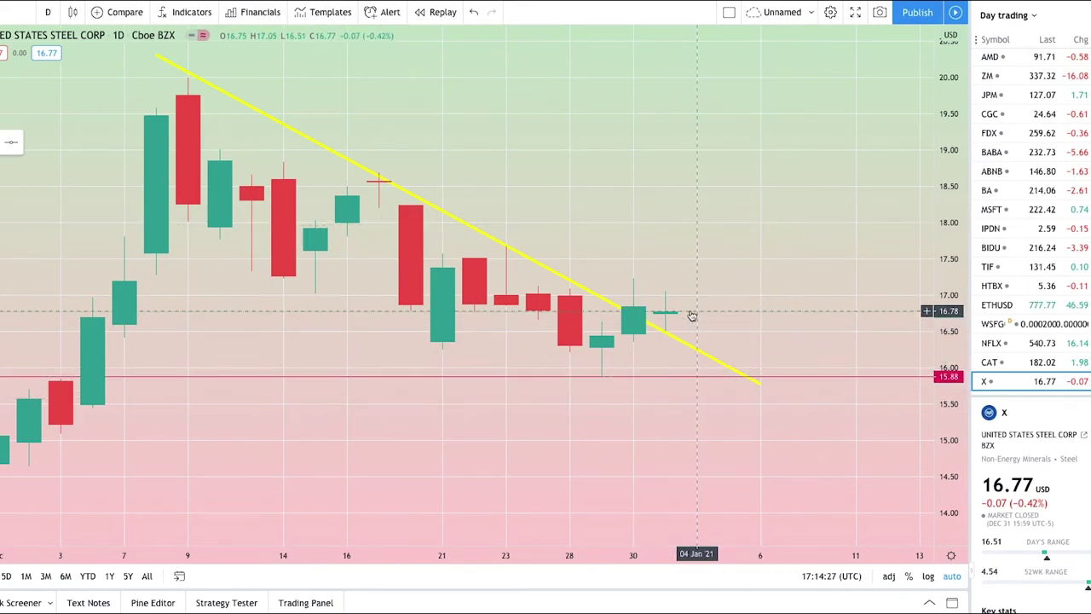
scroll(256, 272, "down", 2)
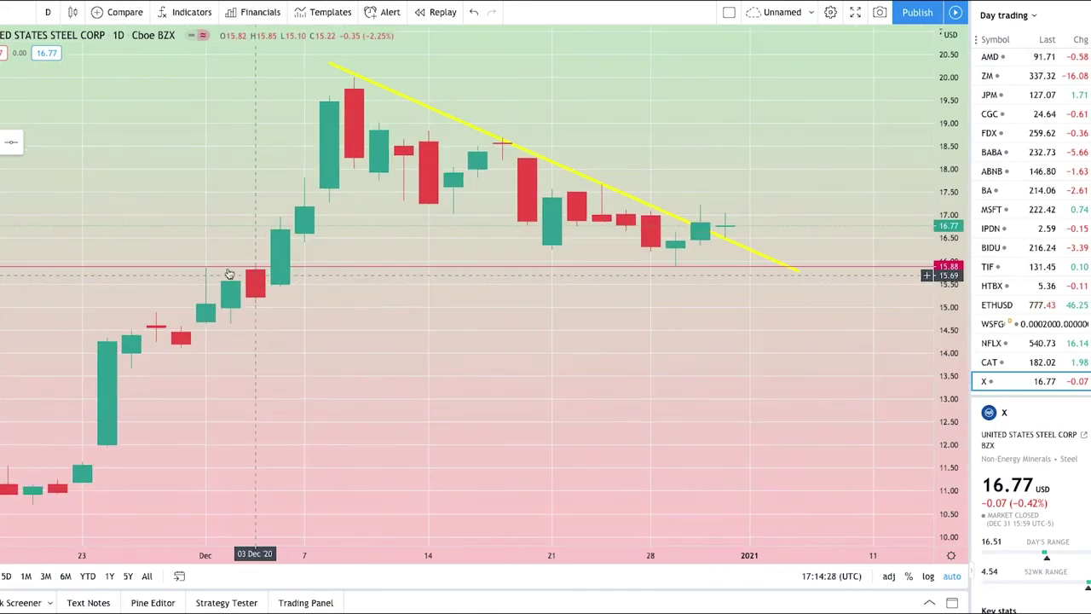
left_click(301, 269)
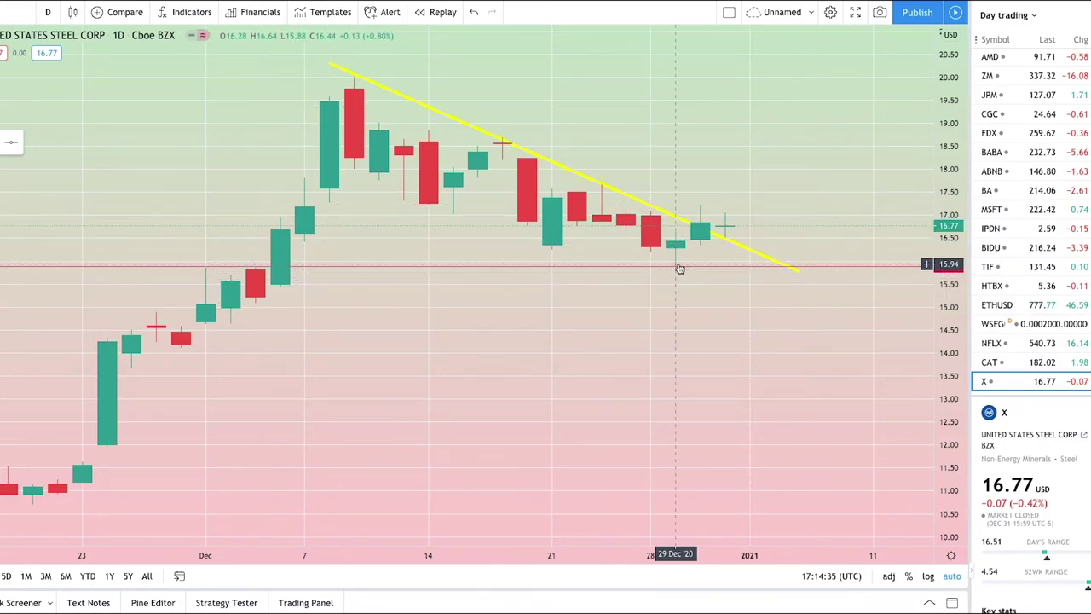
Draw a yellow box over the 15.86–16.30 support zone at the late-December lows.
scroll(729, 271, "up", 2)
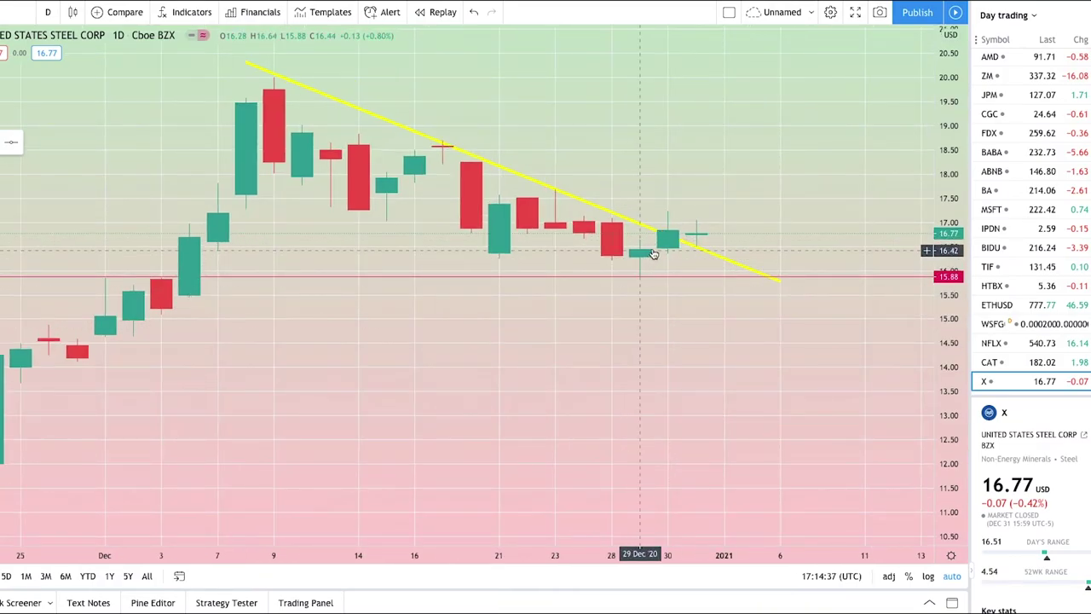
scroll(607, 290, "down", 2)
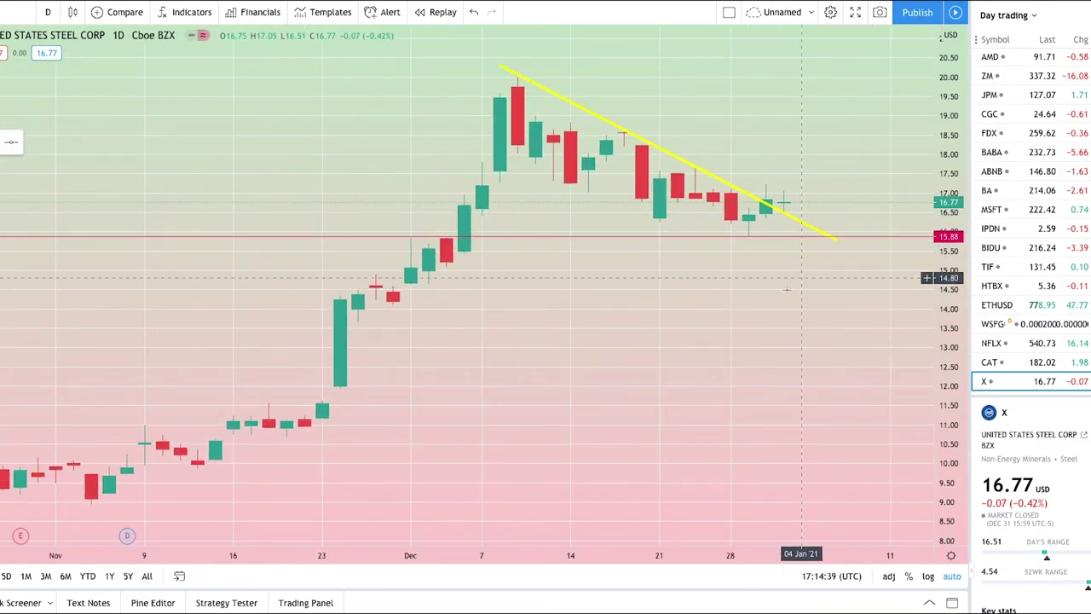
left_click_drag(804, 295, 699, 304)
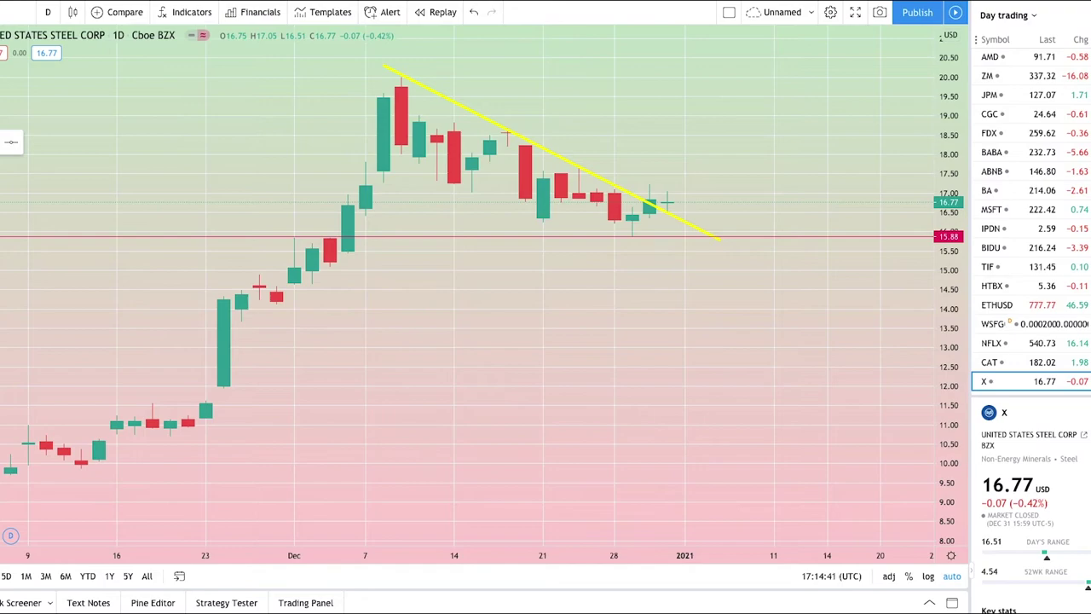
mouse_move(313, 212)
left_mouse_down()
mouse_move(721, 215)
mouse_move(793, 237)
mouse_move(791, 220)
left_mouse_up()
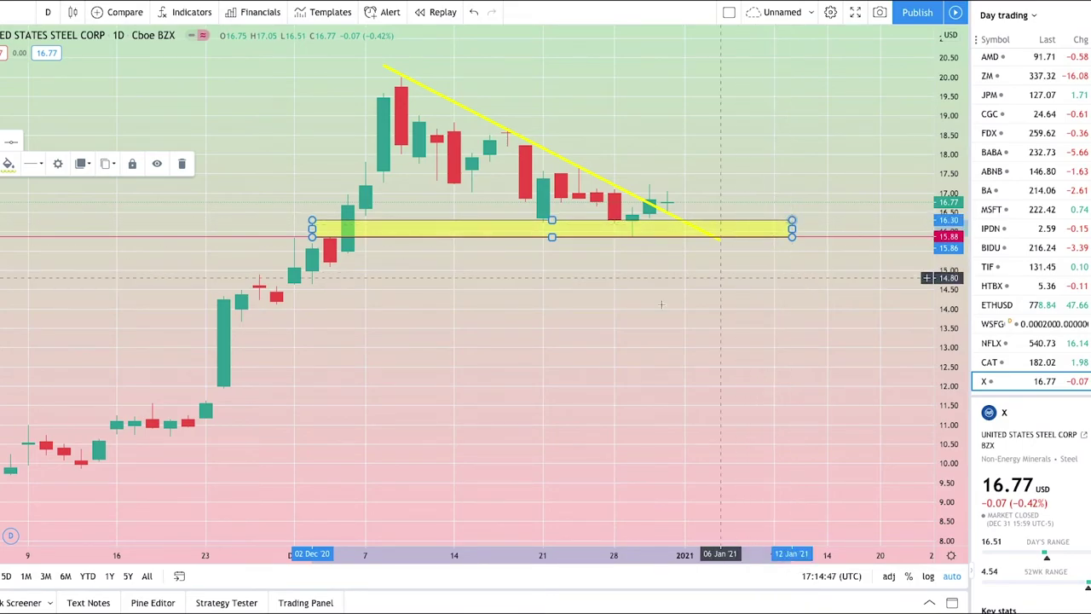
Draw a second yellow box over the 19.44–20.06 resistance zone around December's peak.
left_click(721, 289)
scroll(721, 289, "up", 2)
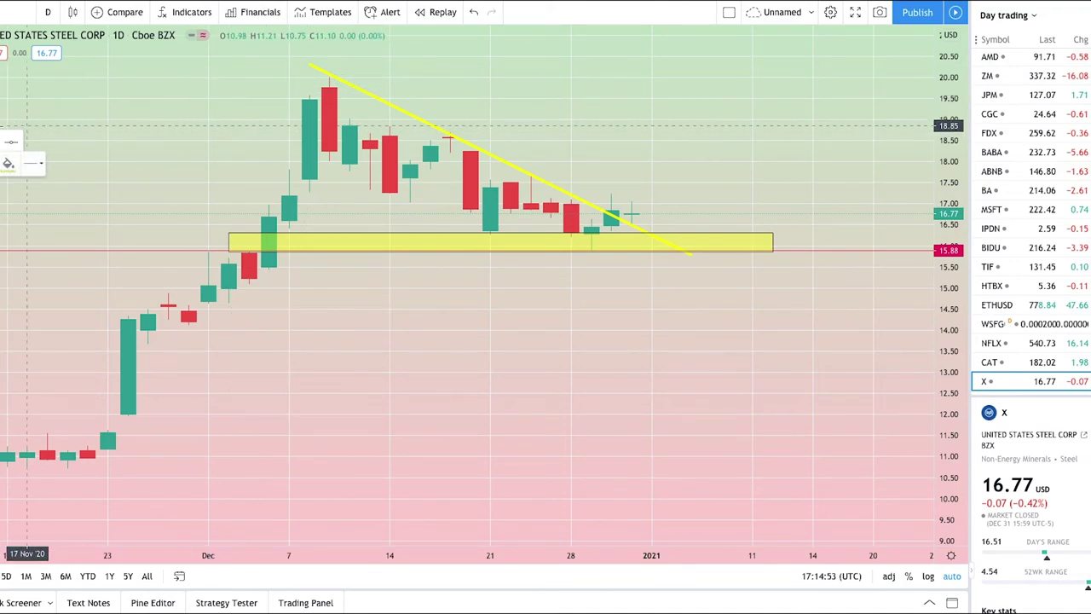
mouse_move(208, 75)
left_mouse_down()
mouse_move(812, 75)
mouse_move(925, 102)
mouse_move(773, 96)
mouse_move(796, 137)
mouse_move(795, 88)
mouse_move(791, 101)
left_mouse_up()
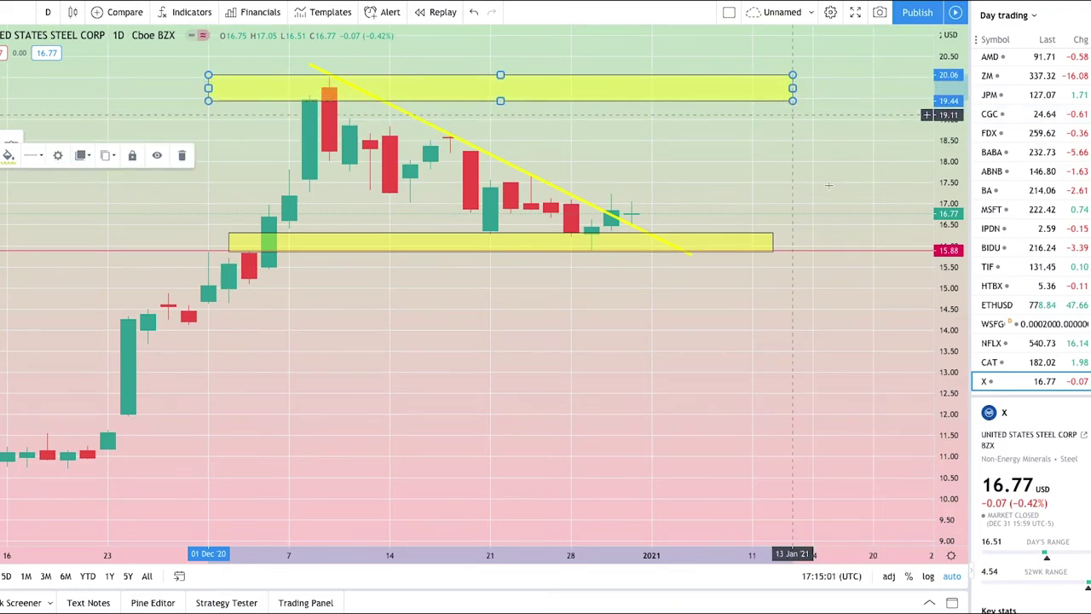
Trim the 19.44–20.06 resistance box so its right edge aligns with the support box.
left_click(801, 337)
scroll(806, 341, "up", 2)
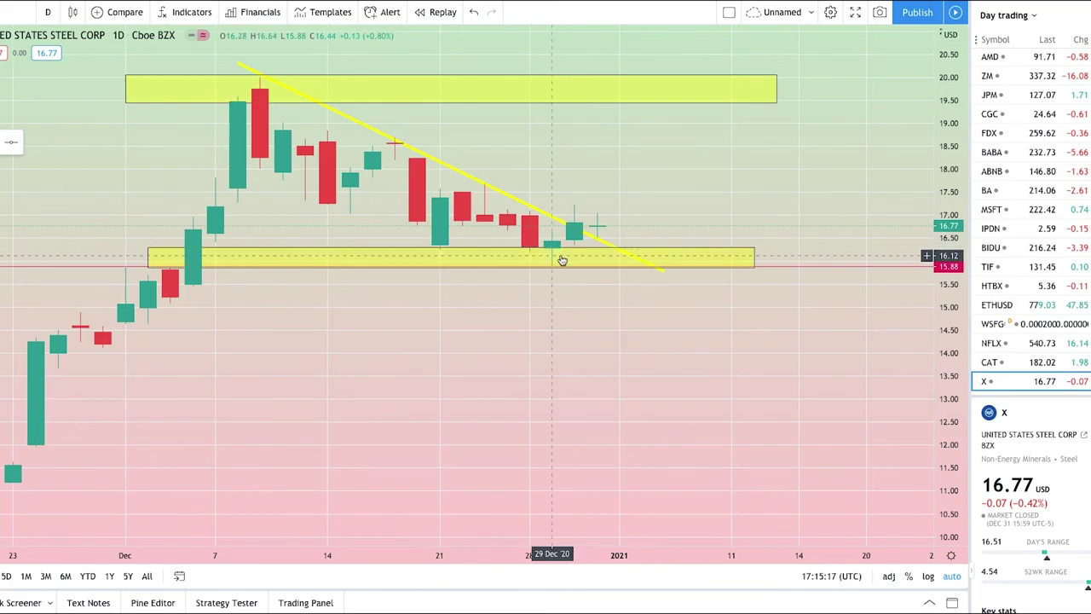
scroll(731, 395, "up", 2)
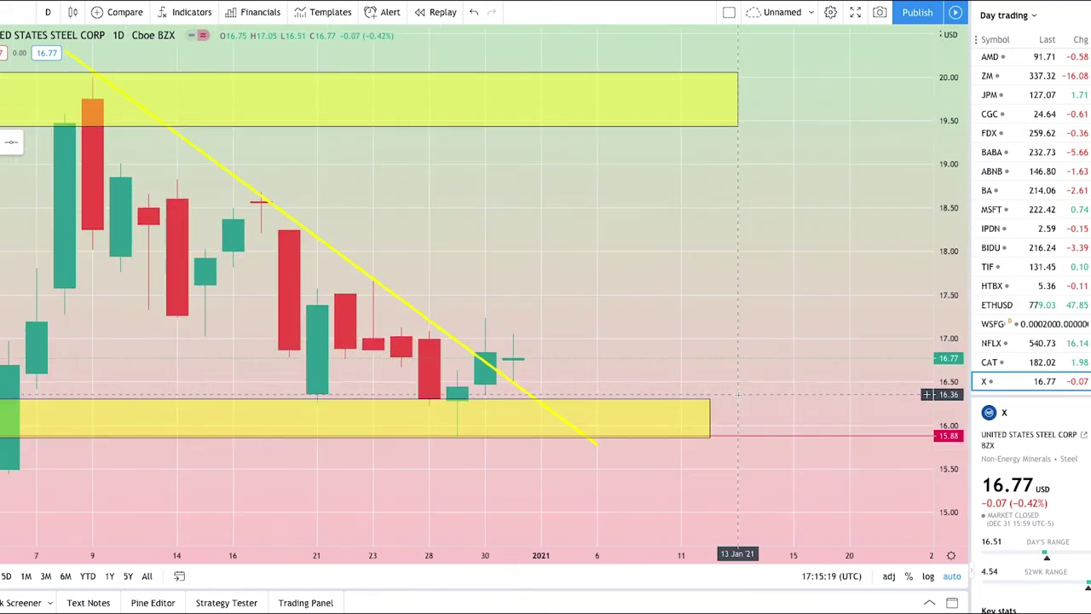
scroll(503, 431, "down", 3)
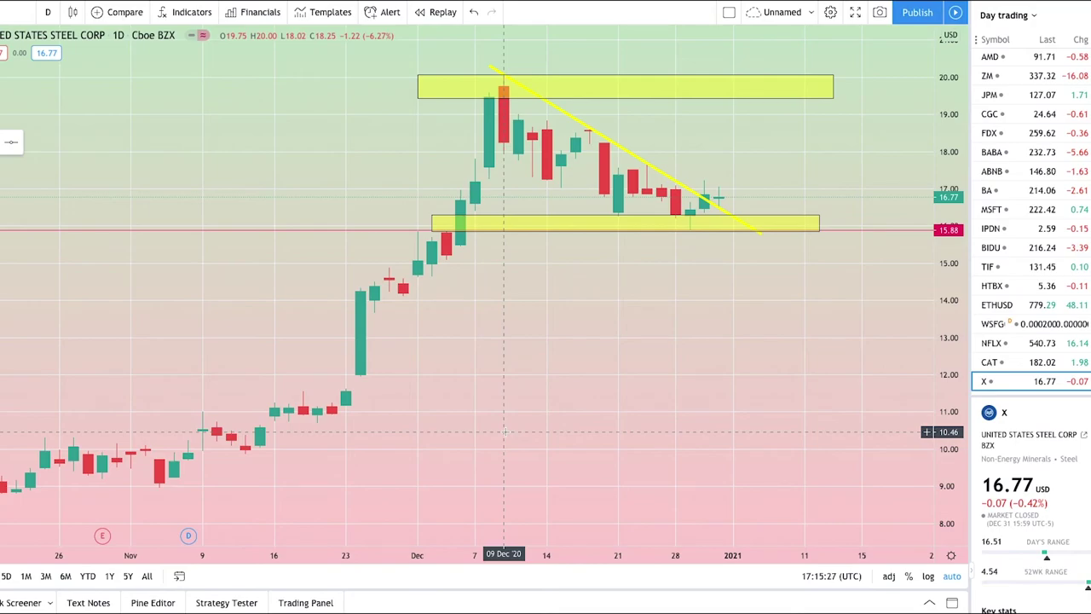
scroll(695, 362, "up", 3)
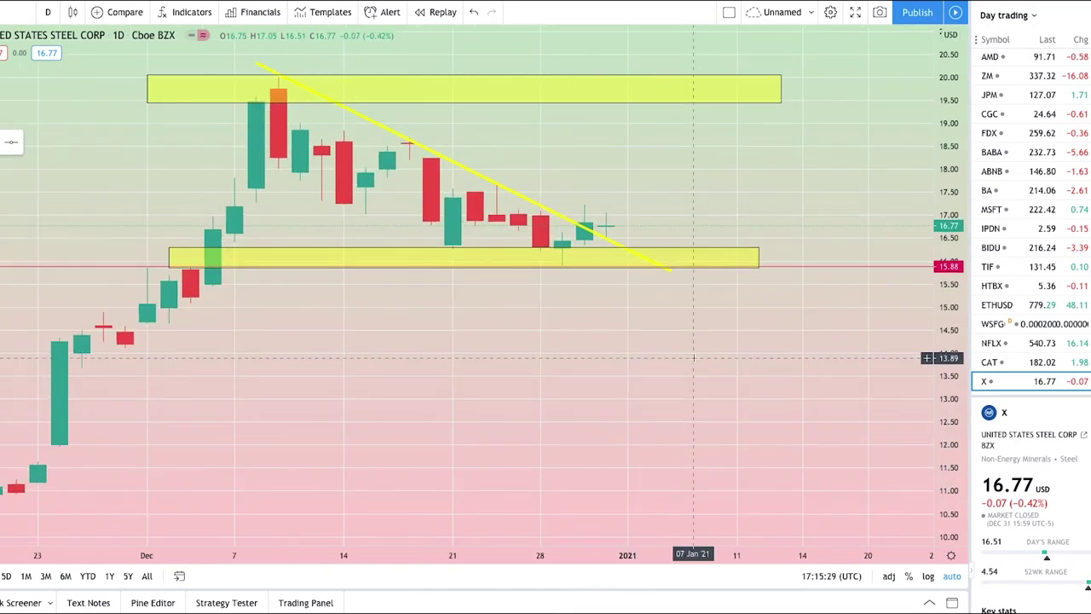
scroll(693, 358, "down", 5)
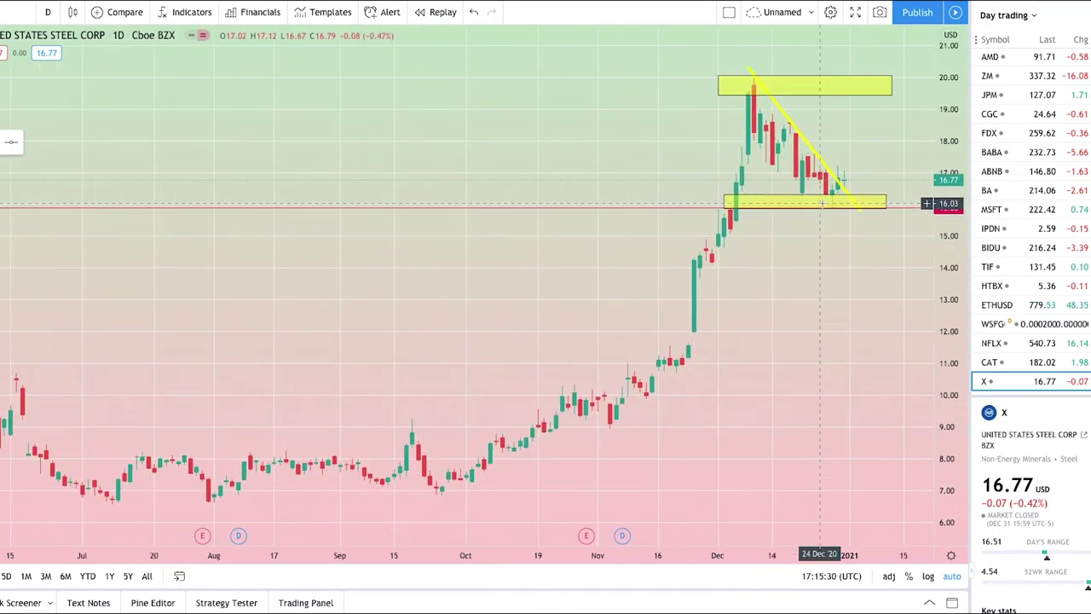
scroll(719, 272, "up", 2)
scroll(719, 272, "up", 2)
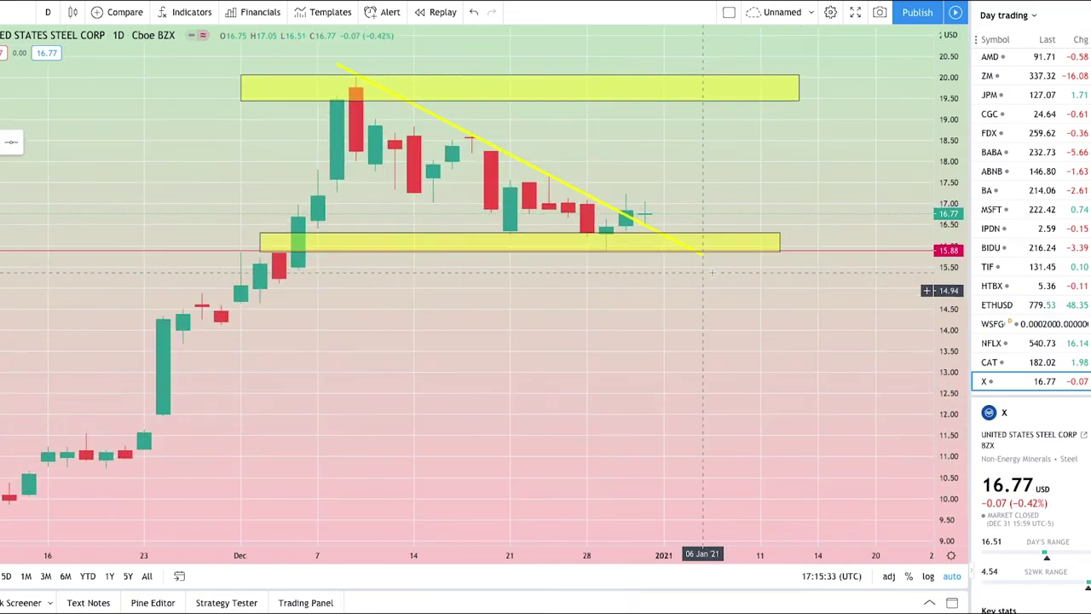
scroll(645, 333, "down", 2)
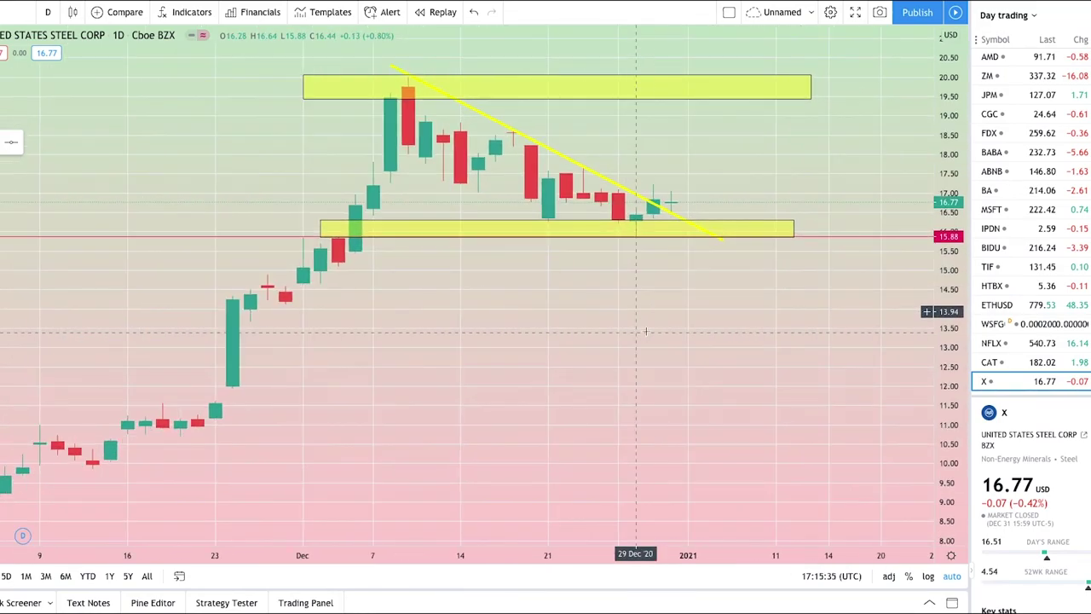
scroll(689, 273, "up", 3)
scroll(792, 273, "down", 3)
mouse_move(816, 87)
left_mouse_down()
mouse_move(787, 87)
mouse_move(799, 87)
left_mouse_up()
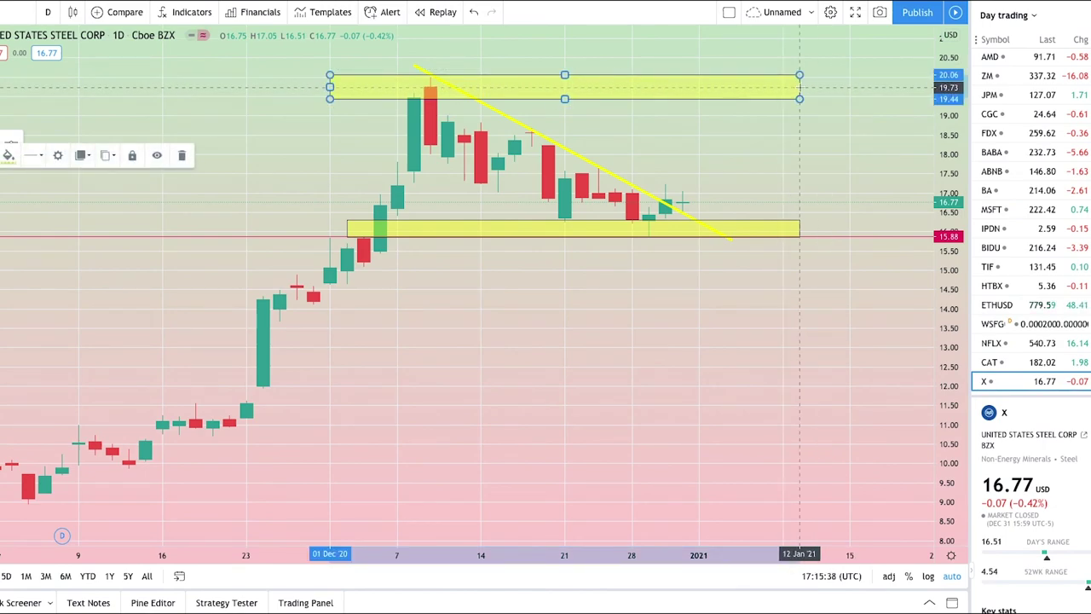
left_click(697, 372)
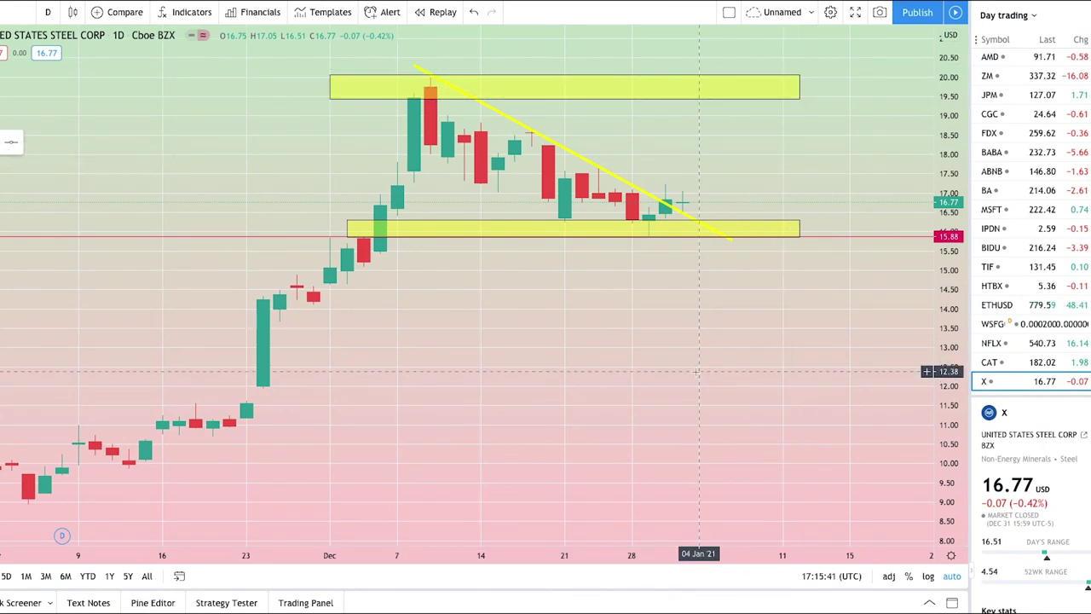